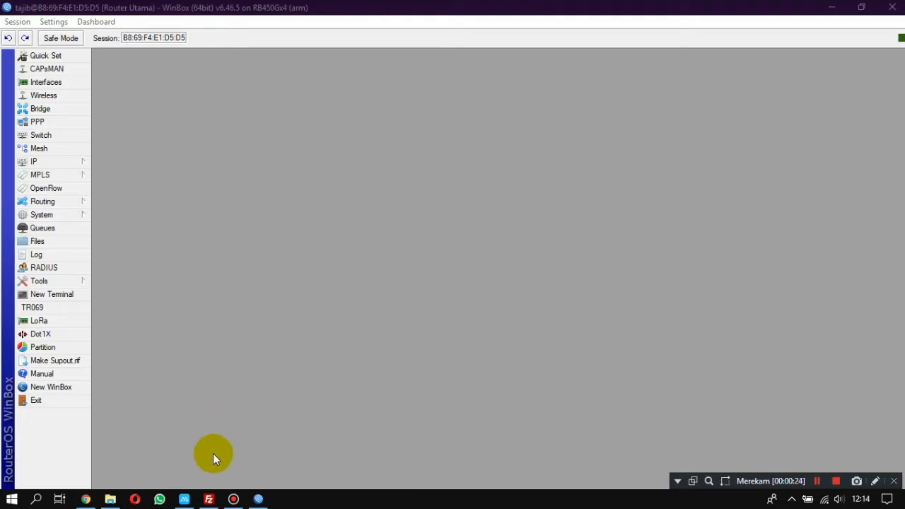
pyautogui.click(210, 499)
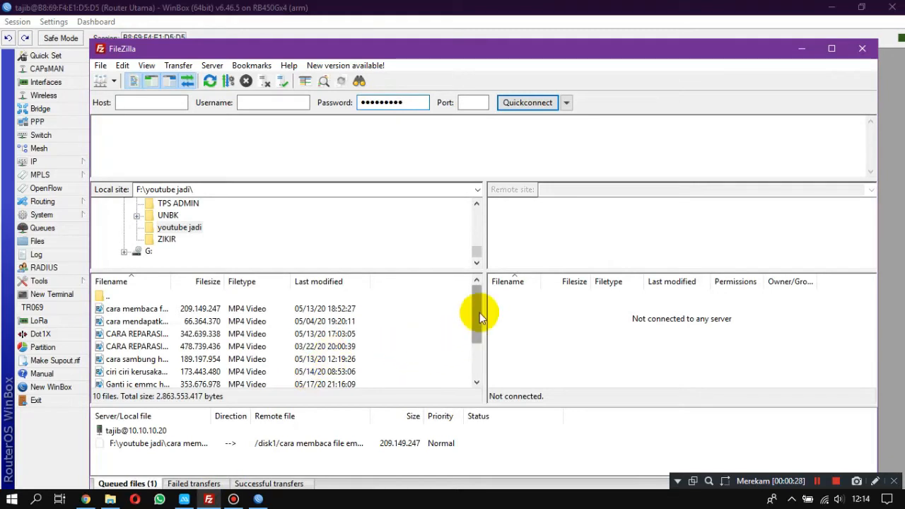
pyautogui.moveTo(474, 295)
pyautogui.mouseDown()
pyautogui.moveTo(475, 344)
pyautogui.moveTo(481, 291)
pyautogui.mouseUp()
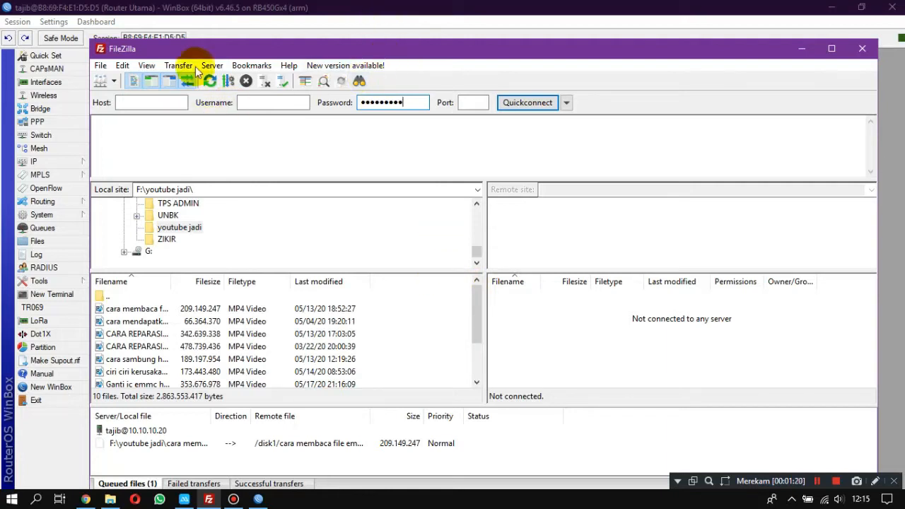
pyautogui.click(246, 14)
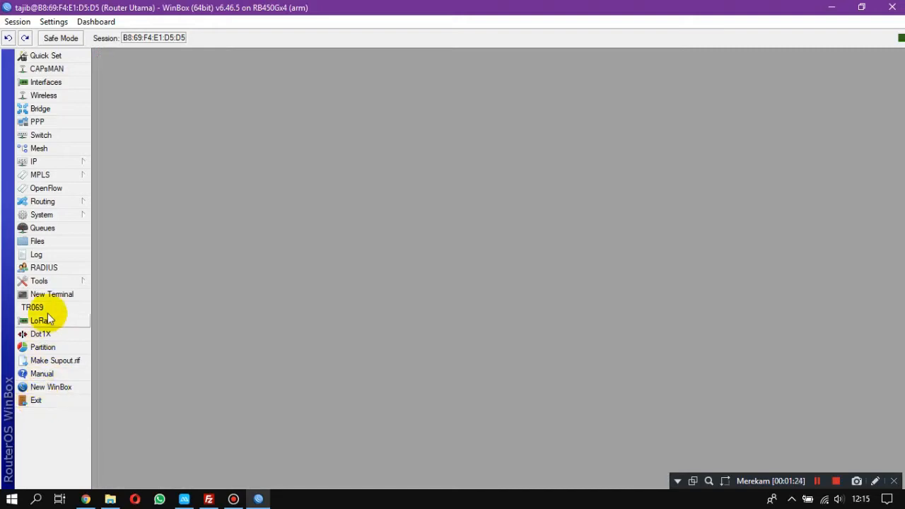
# Exit the current router session and relaunch WinBox from the desktop to reach its connection window.
pyautogui.click(39, 400)
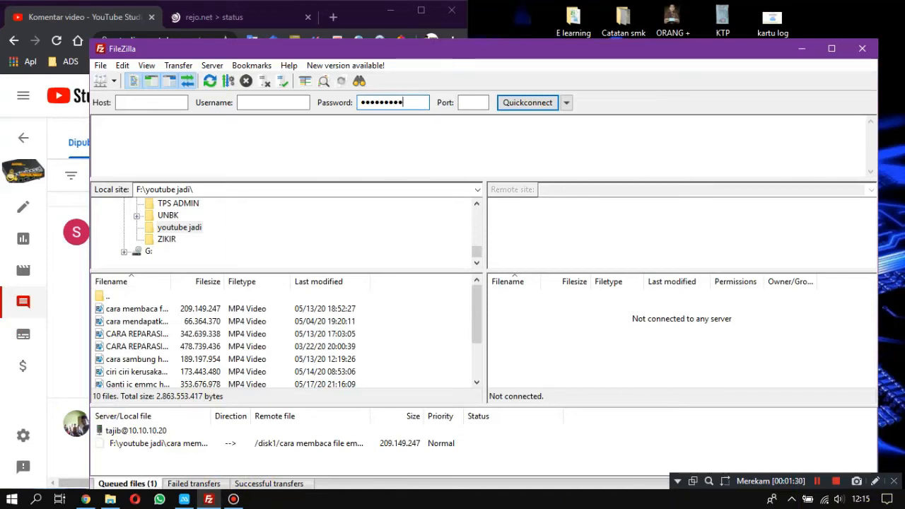
pyautogui.click(903, 501)
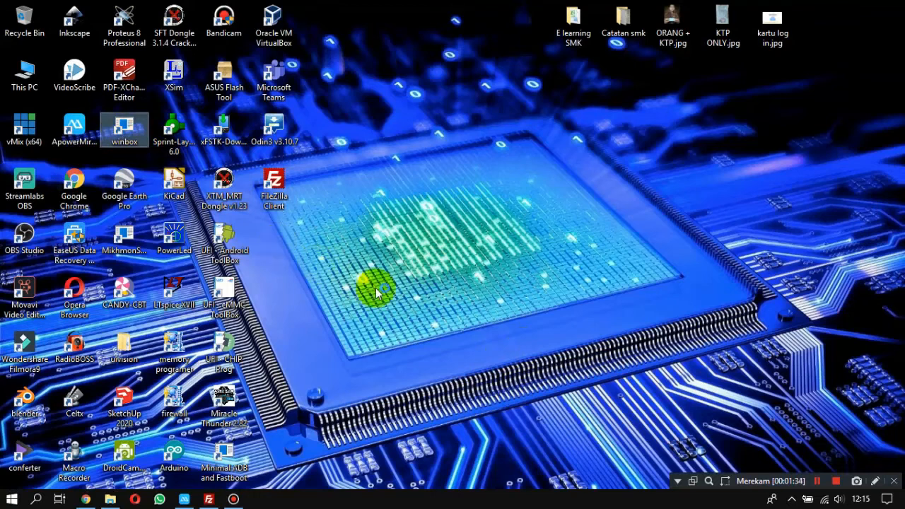
pyautogui.press('Return')
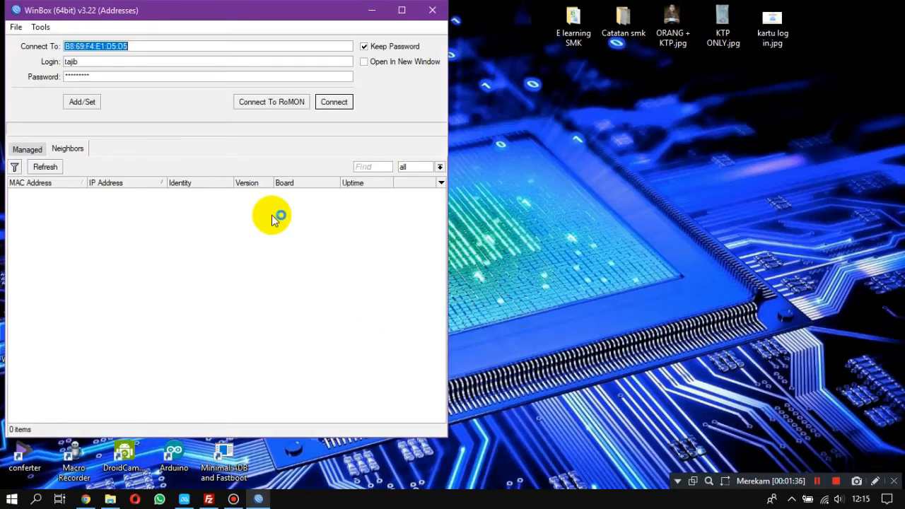
# Bring up FileZilla and arrange the WinBox and FileZilla windows side by side at full screen height.
pyautogui.click(209, 498)
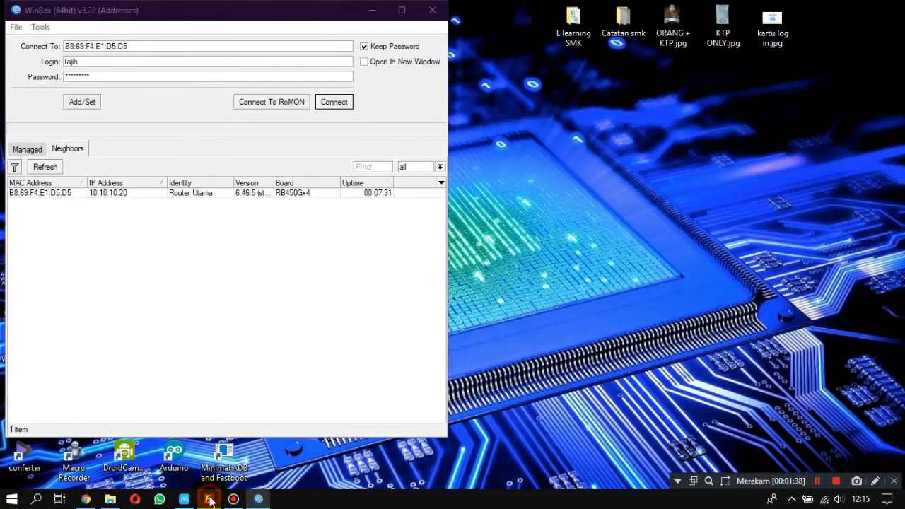
pyautogui.moveTo(88, 220); pyautogui.dragTo(366, 246)
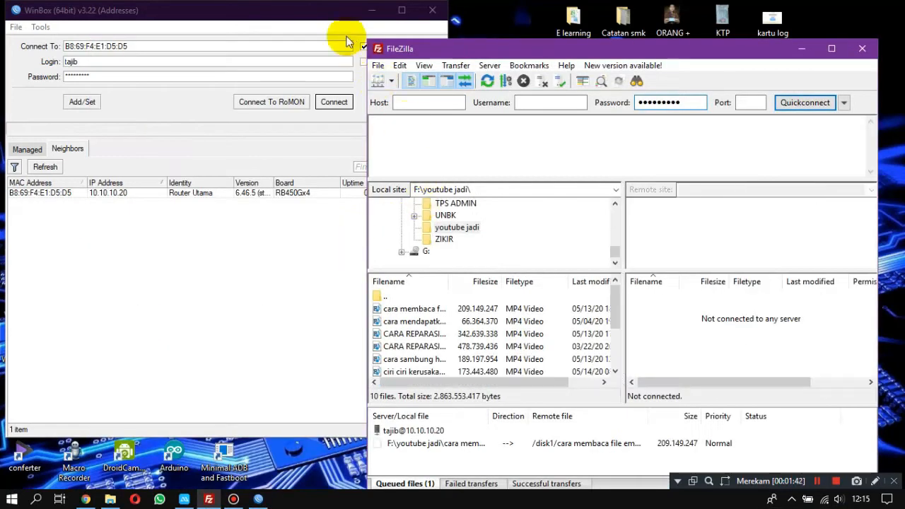
pyautogui.click(314, 15)
pyautogui.moveTo(299, 28); pyautogui.dragTo(347, 80)
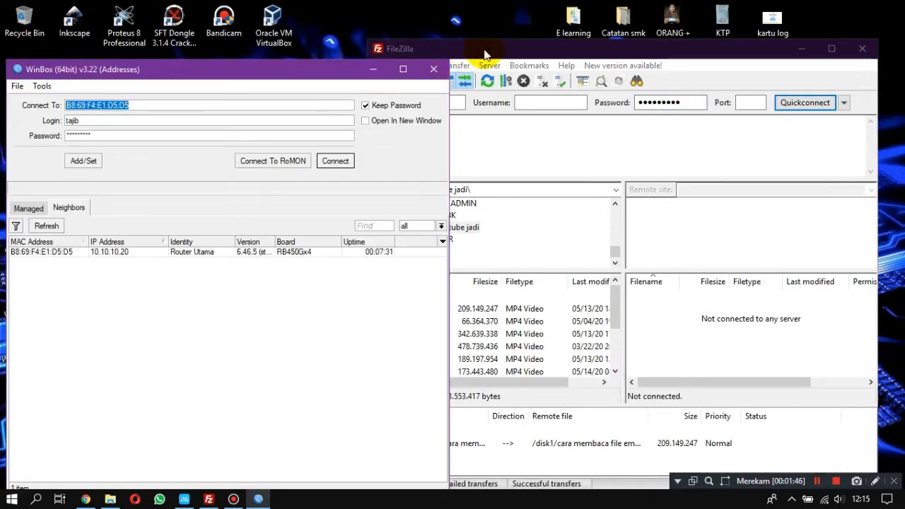
pyautogui.click(530, 52)
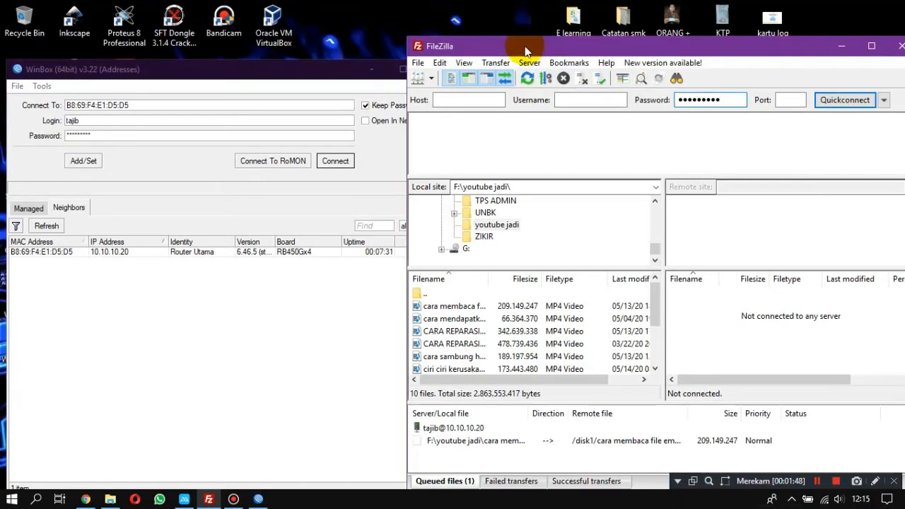
pyautogui.moveTo(407, 105); pyautogui.dragTo(459, 113)
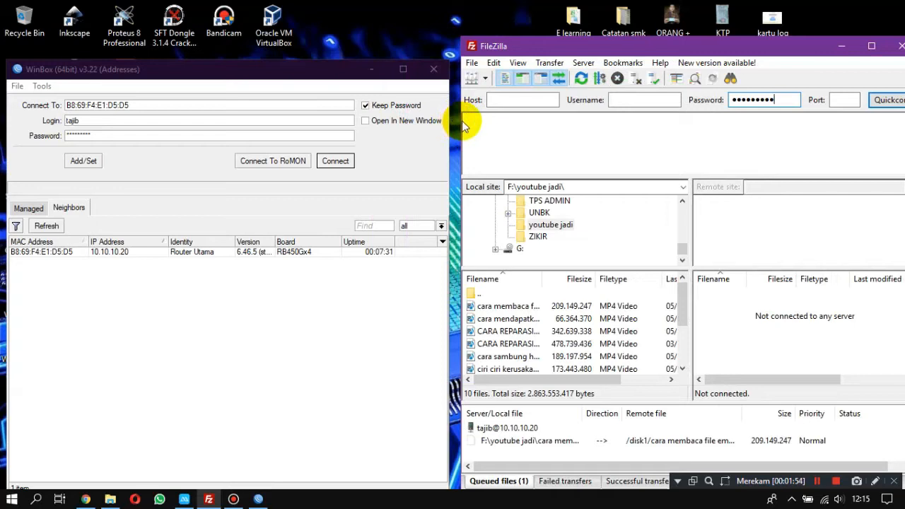
pyautogui.moveTo(458, 121); pyautogui.dragTo(448, 120)
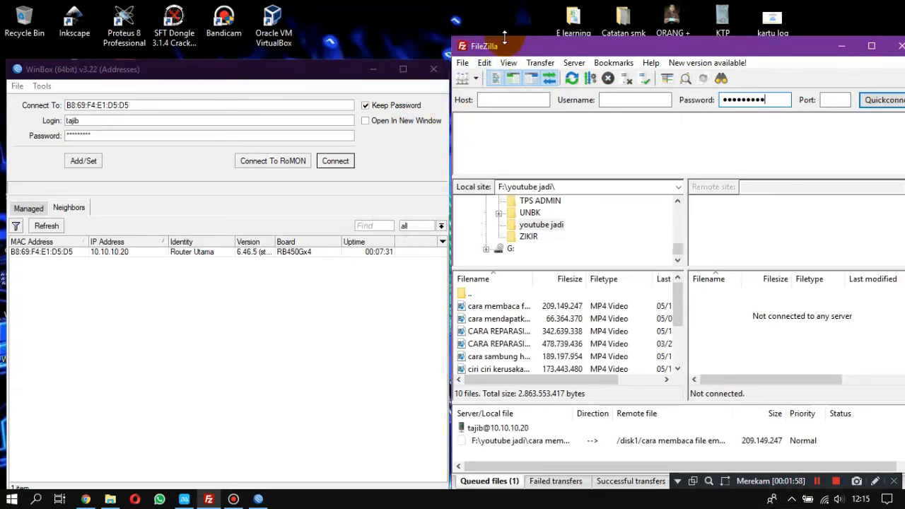
pyautogui.moveTo(504, 39); pyautogui.dragTo(504, 4)
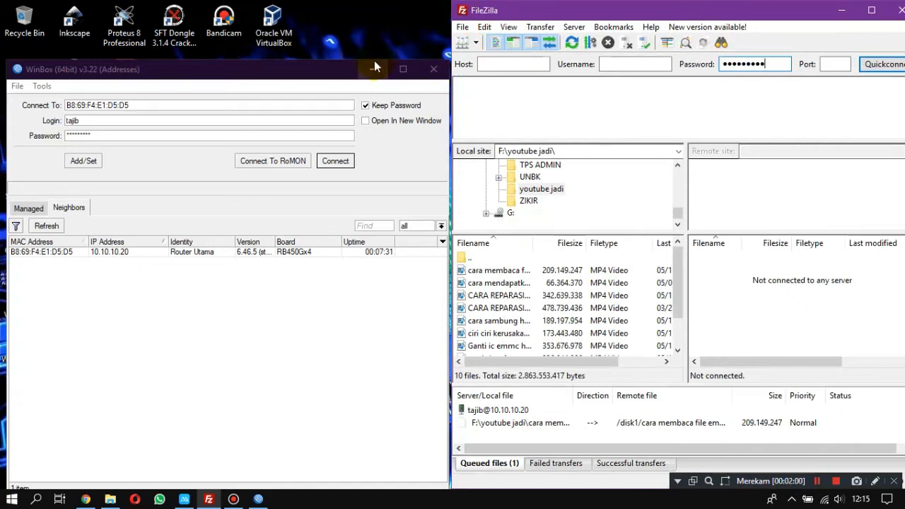
pyautogui.click(315, 64)
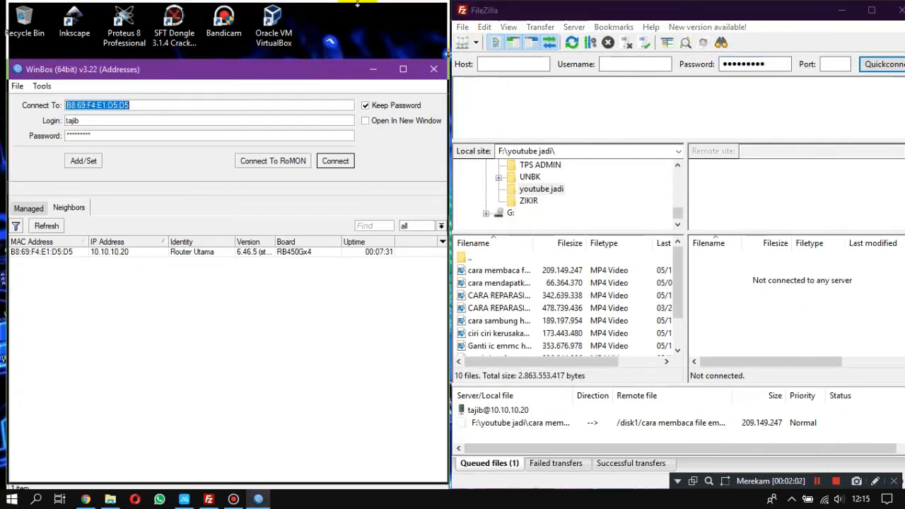
pyautogui.moveTo(357, 4); pyautogui.dragTo(357, 3)
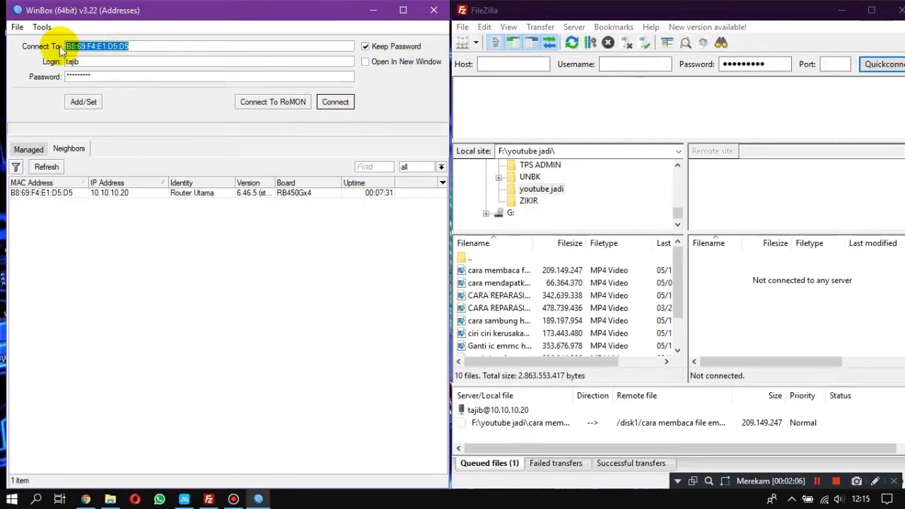
# Use the neighbour router's IP address 10.10.10.20 as the WinBox connection address instead of its MAC address.
pyautogui.click(124, 194)
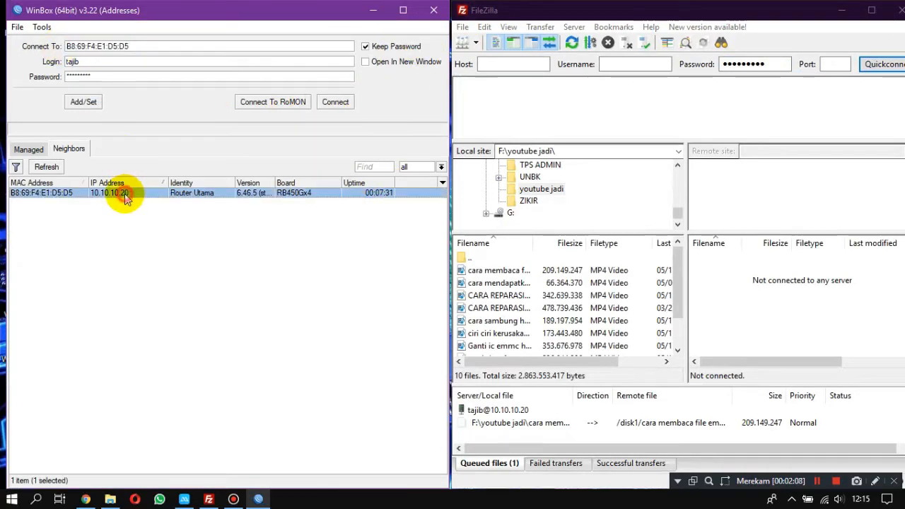
pyautogui.click(125, 195)
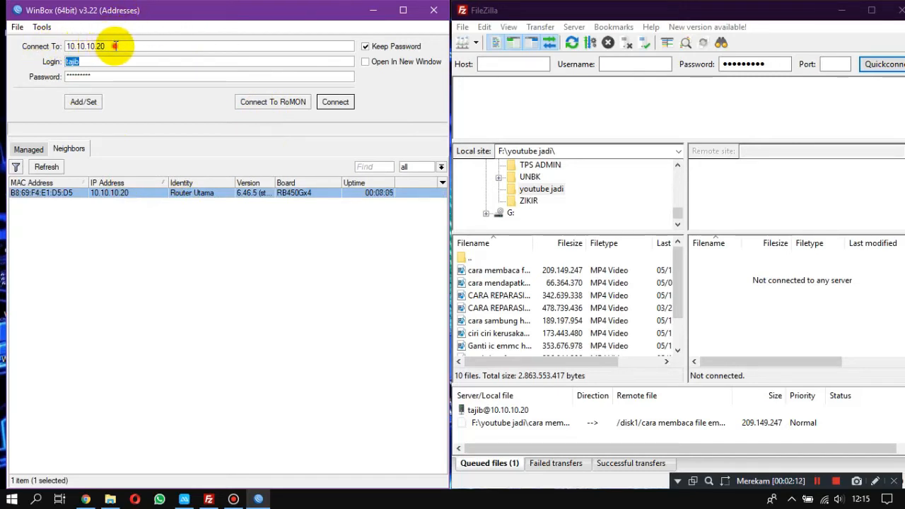
pyautogui.moveTo(115, 46); pyautogui.dragTo(44, 53)
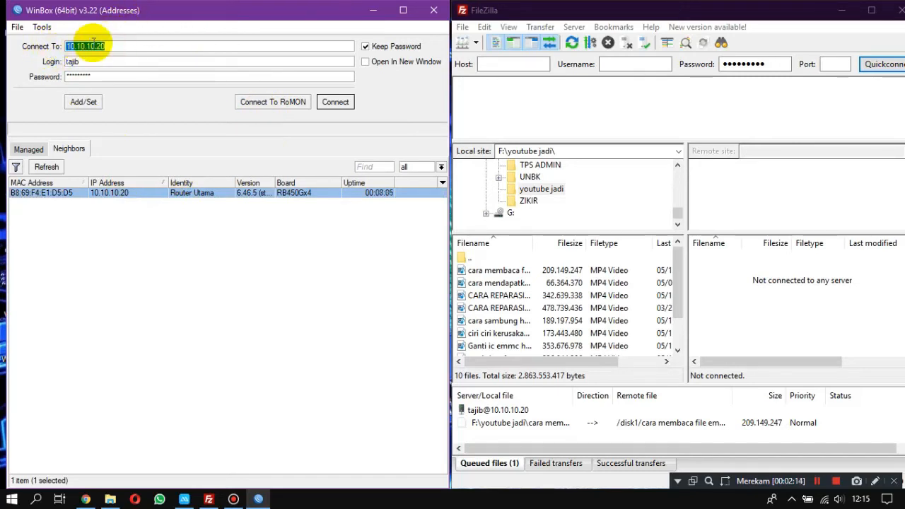
pyautogui.click(876, 481)
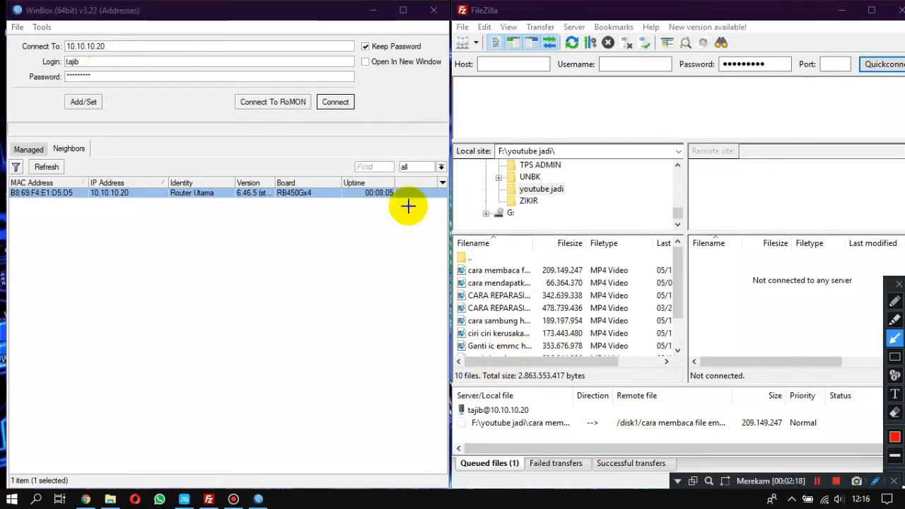
pyautogui.moveTo(111, 44); pyautogui.dragTo(489, 63)
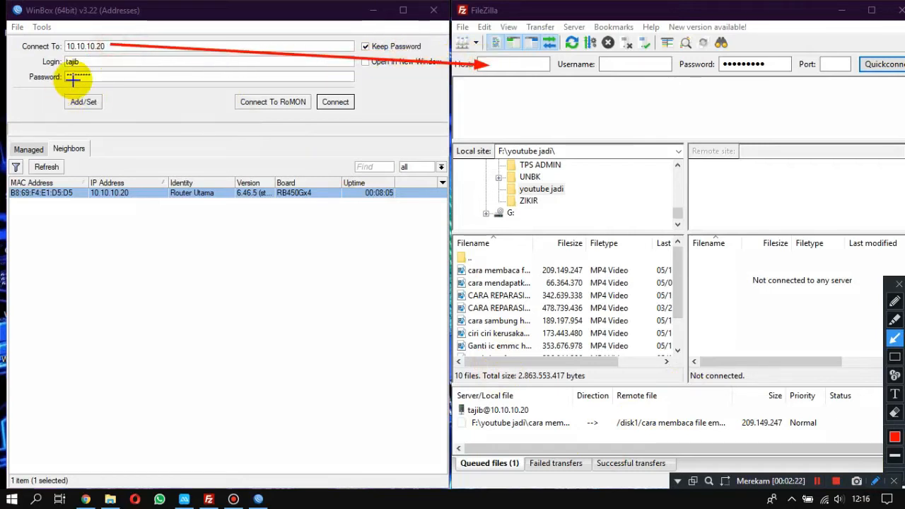
pyautogui.moveTo(101, 62)
pyautogui.mouseDown()
pyautogui.moveTo(380, 101)
pyautogui.moveTo(432, 148)
pyautogui.moveTo(549, 135)
pyautogui.moveTo(644, 83)
pyautogui.moveTo(646, 68)
pyautogui.mouseUp()
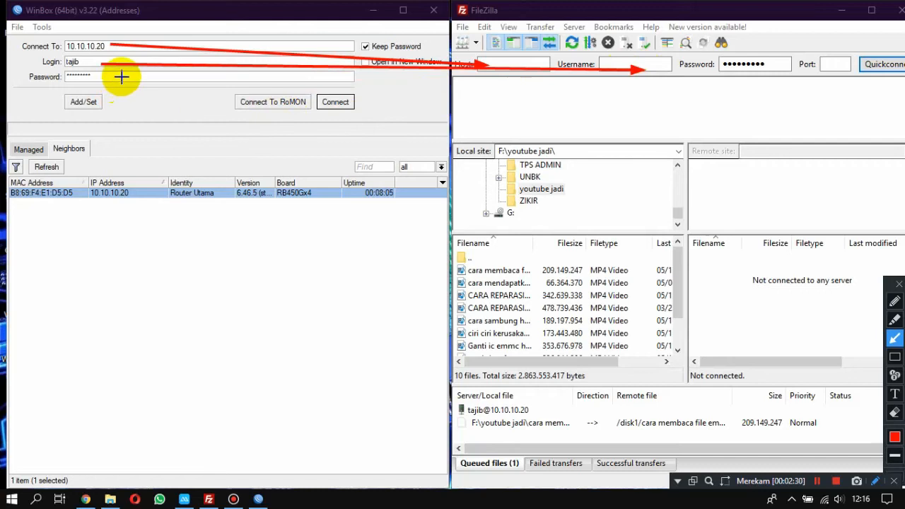
pyautogui.moveTo(133, 77)
pyautogui.mouseDown()
pyautogui.moveTo(495, 197)
pyautogui.moveTo(666, 168)
pyautogui.moveTo(769, 66)
pyautogui.moveTo(768, 110)
pyautogui.moveTo(679, 124)
pyautogui.moveTo(748, 85)
pyautogui.moveTo(755, 63)
pyautogui.mouseUp()
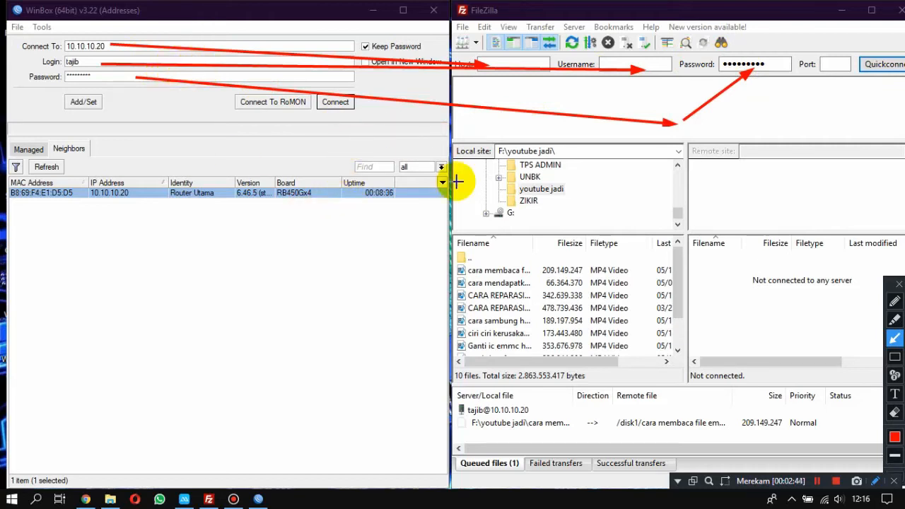
pyautogui.click(876, 482)
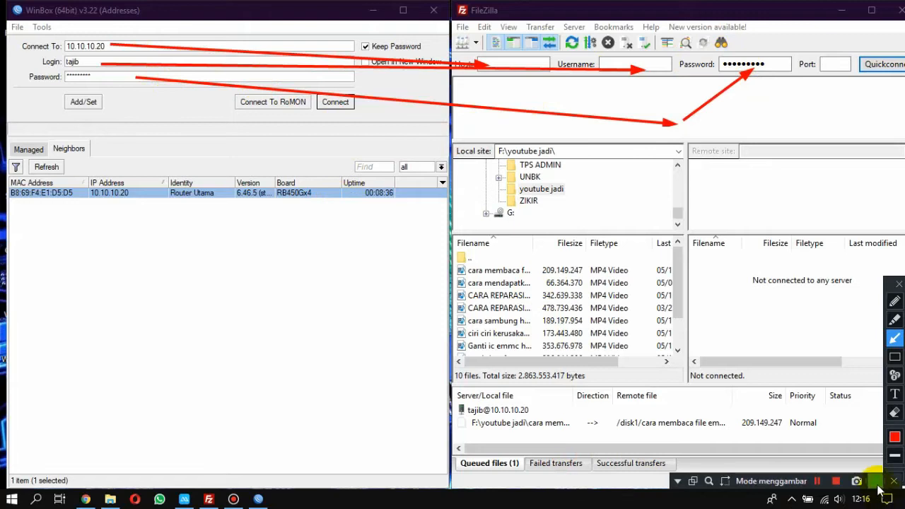
pyautogui.click(877, 485)
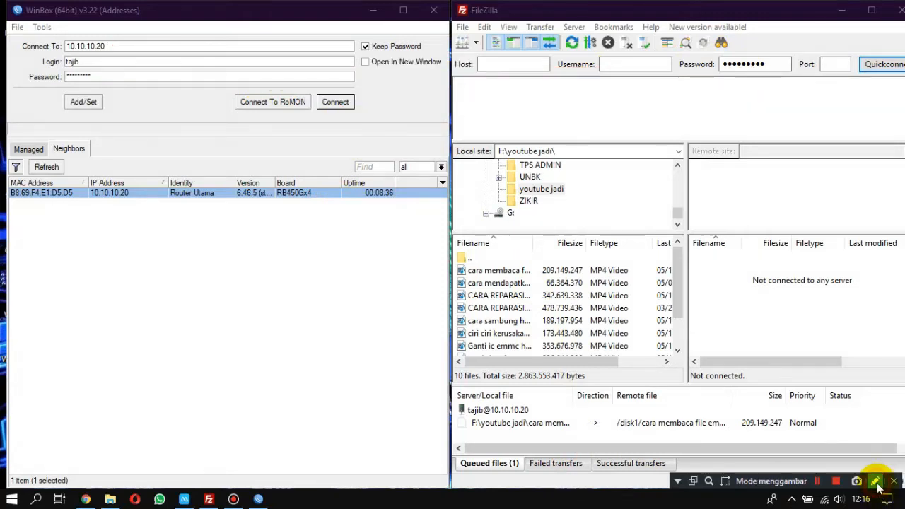
# Set the FileZilla port to 21 and copy the WinBox connection address 10.10.10.20 into the host field.
pyautogui.click(834, 65)
pyautogui.write('21')
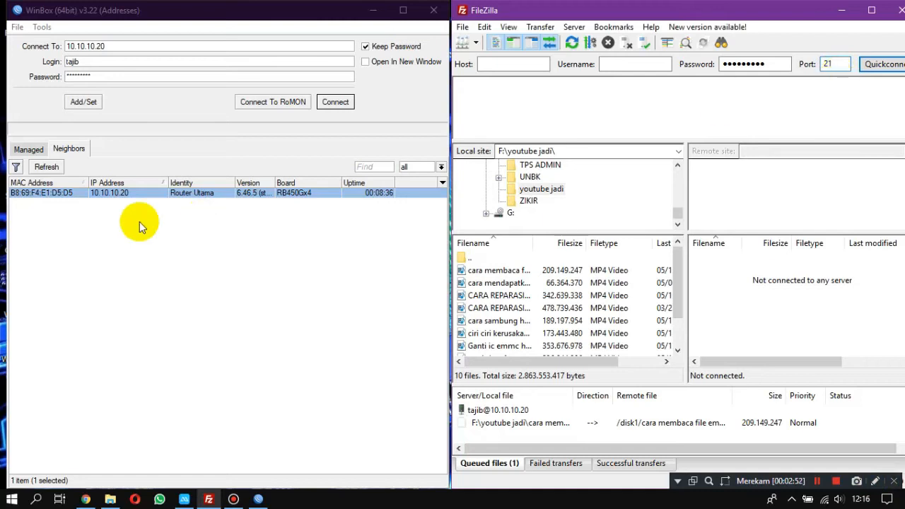
pyautogui.doubleClick(126, 49)
pyautogui.hotkey('ctrl', 'c')
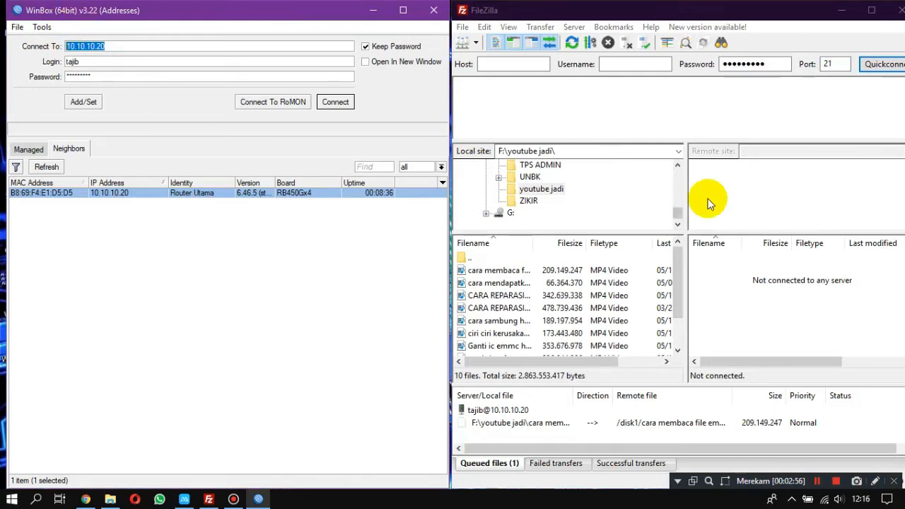
pyautogui.click(503, 64)
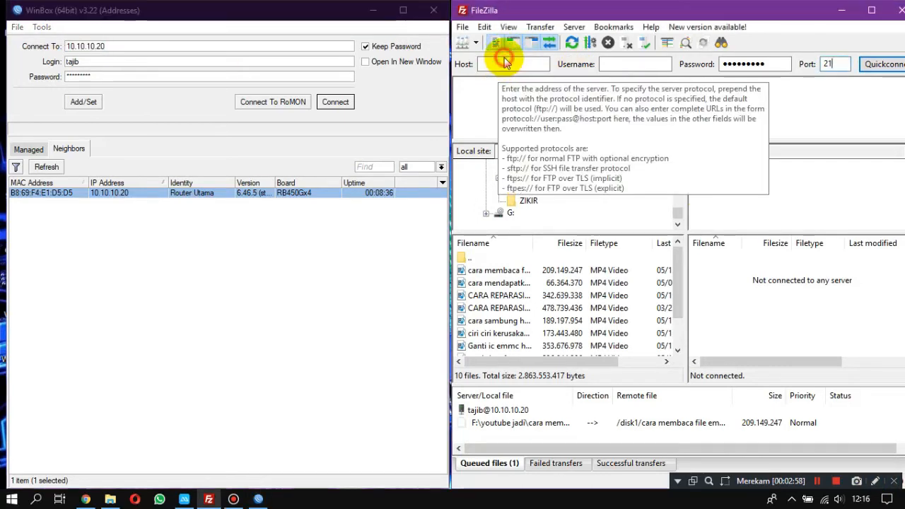
pyautogui.rightClick(505, 64)
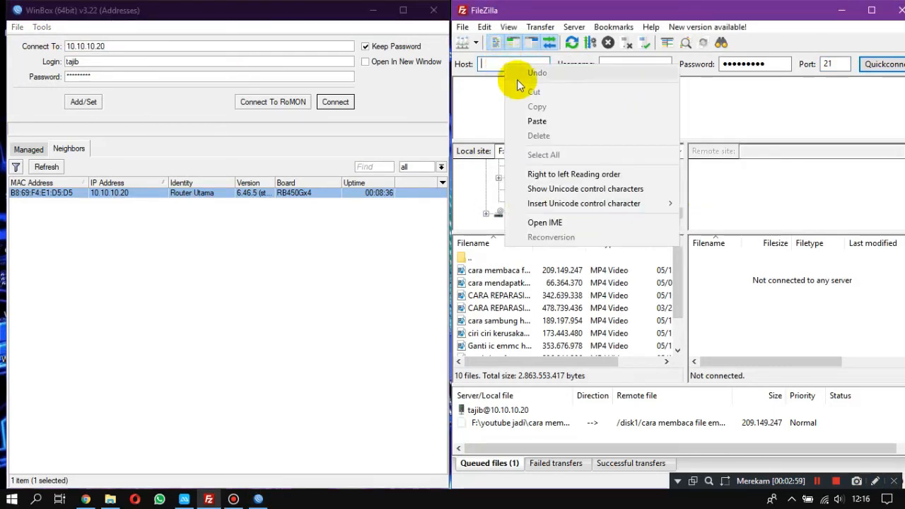
pyautogui.click(541, 121)
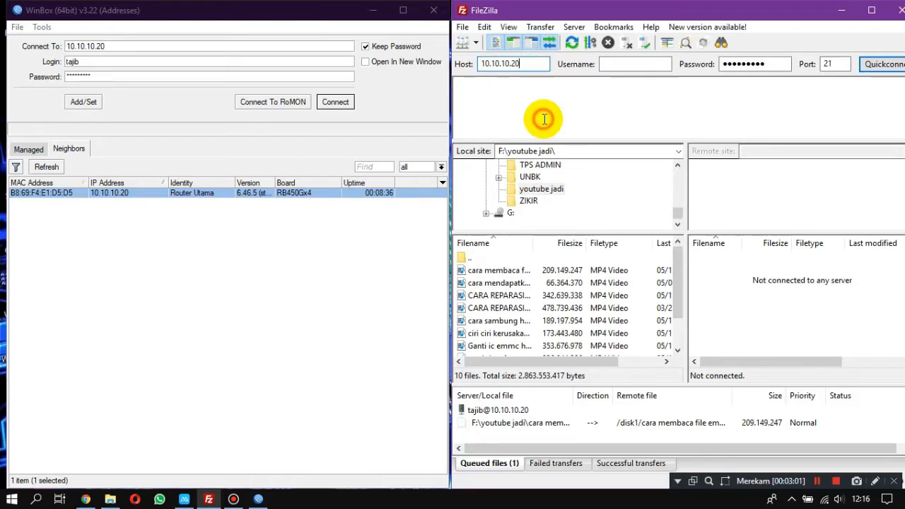
# Copy the login name from WinBox into the FileZilla username field.
pyautogui.doubleClick(101, 61)
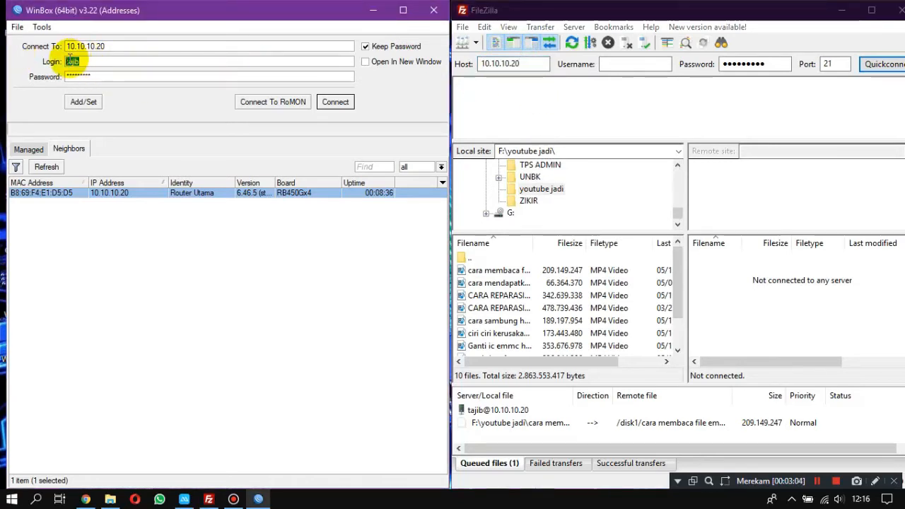
pyautogui.rightClick(70, 61)
pyautogui.click(106, 84)
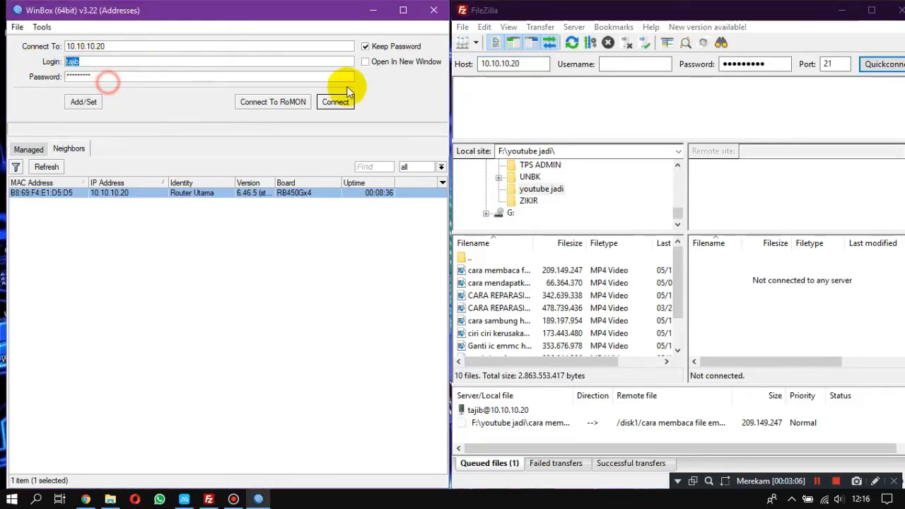
pyautogui.click(643, 63)
pyautogui.rightClick(646, 63)
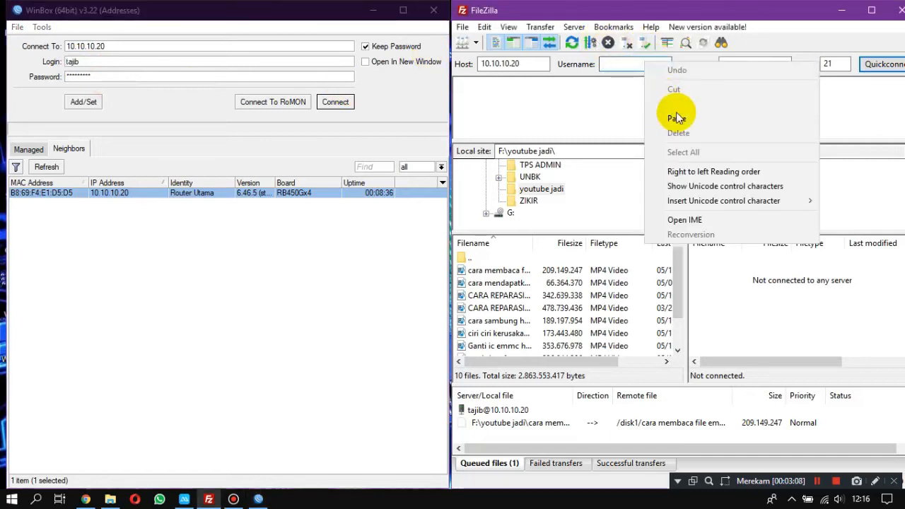
pyautogui.click(668, 117)
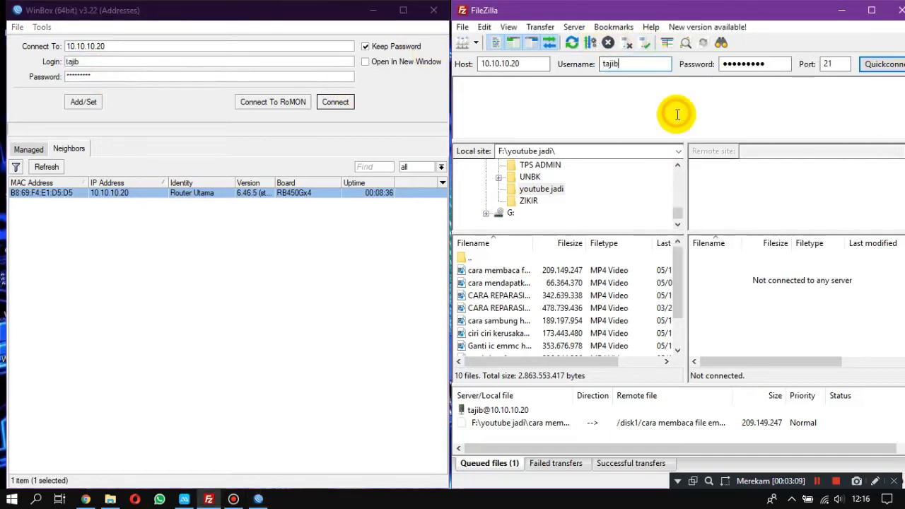
# Connect WinBox to the router at 10.10.10.20 and open the details of disk1/lost+found in the file list.
pyautogui.click(335, 102)
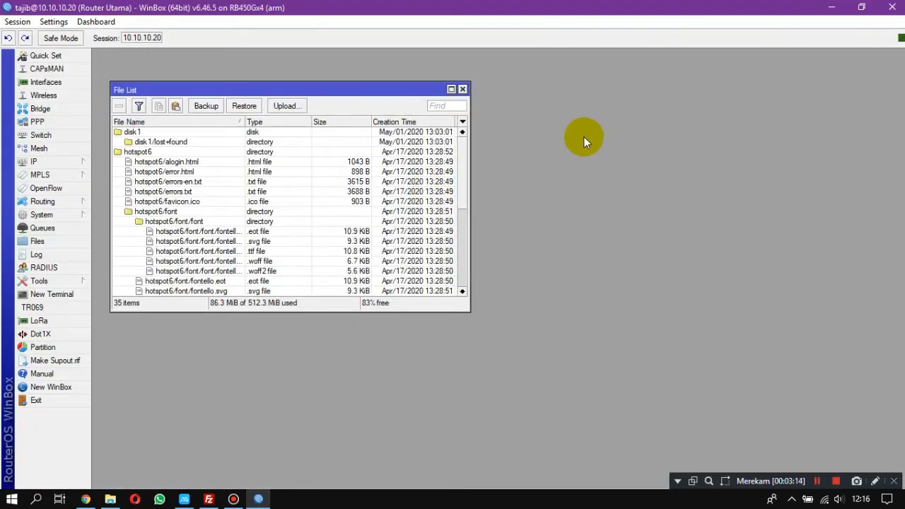
pyautogui.doubleClick(161, 142)
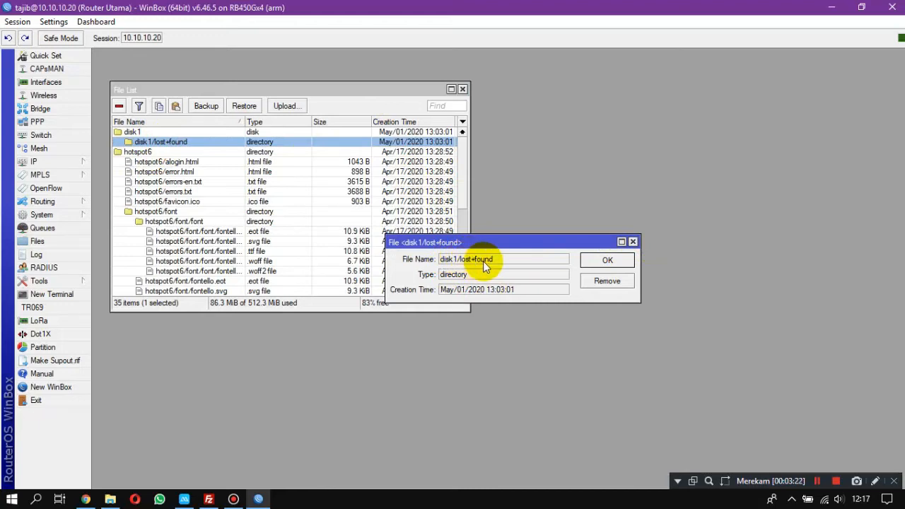
# Close the lost+found details, uncover the FileZilla window, and connect it to the router at 10.10.10.20 with the entered login.
pyautogui.click(609, 260)
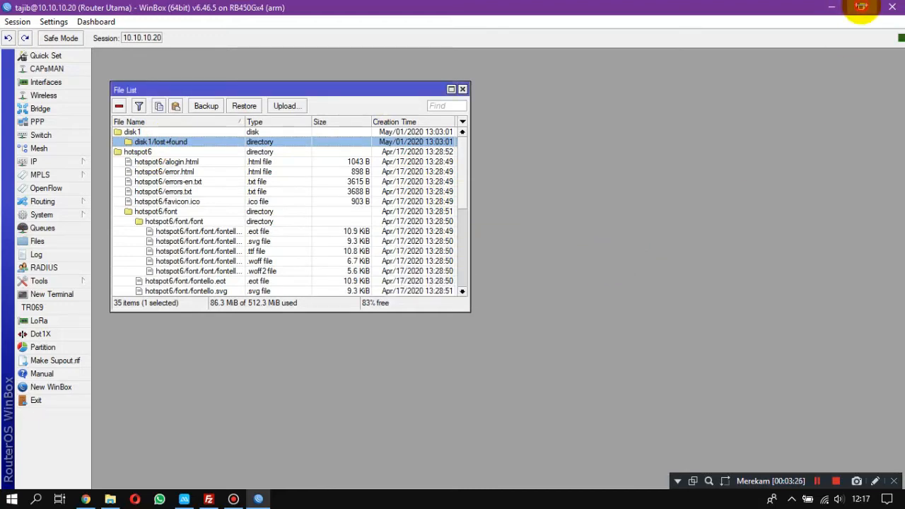
pyautogui.click(861, 7)
pyautogui.moveTo(329, 35); pyautogui.dragTo(328, 68)
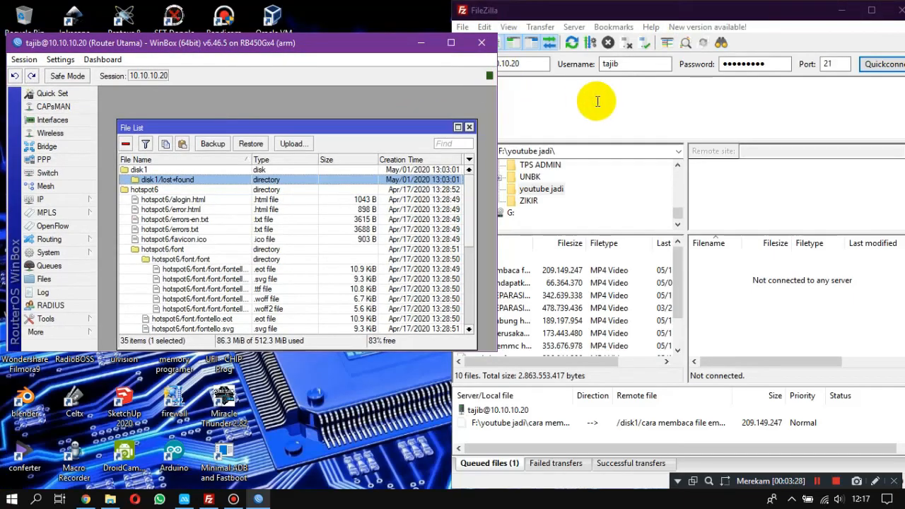
pyautogui.click(586, 96)
pyautogui.click(881, 65)
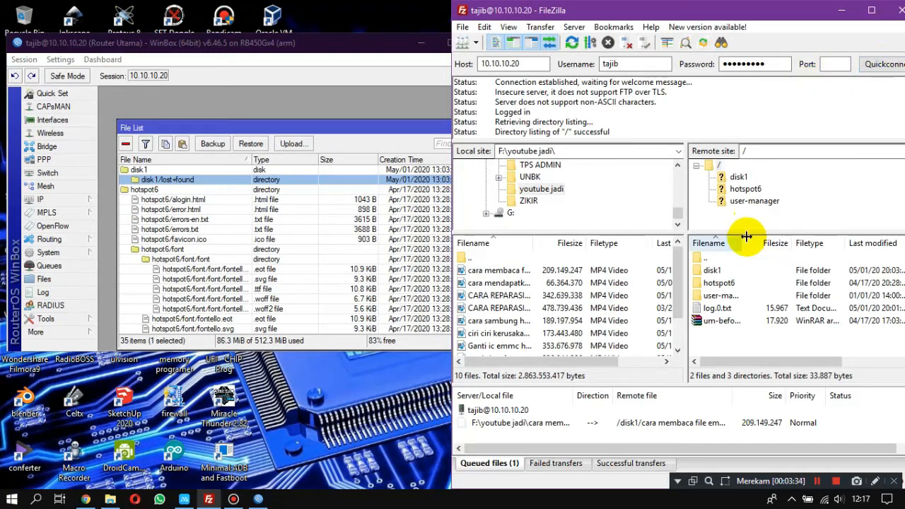
# Browse the router's disk1 folder in the remote directory tree and return to the remote root.
pyautogui.click(743, 177)
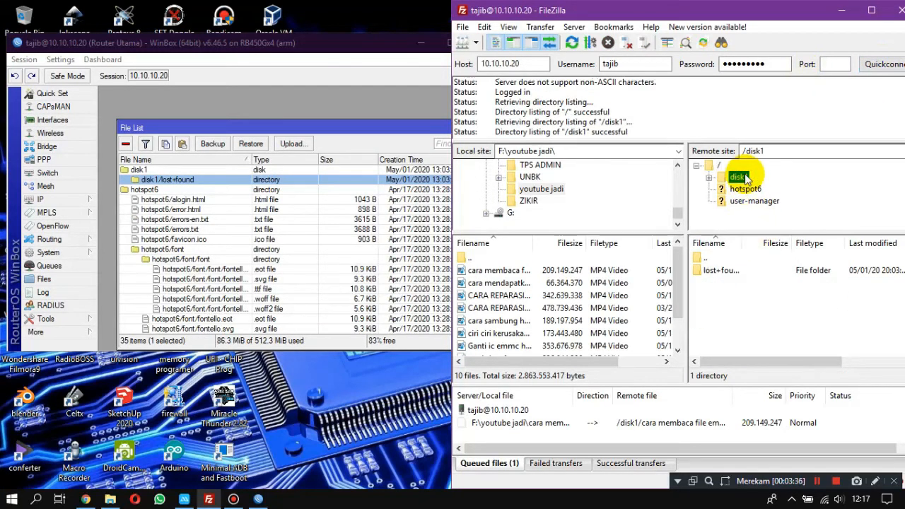
pyautogui.click(709, 178)
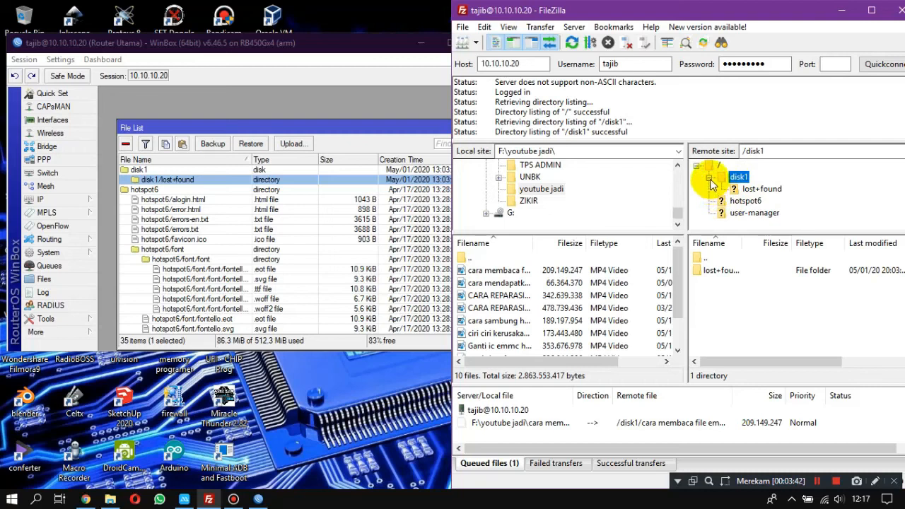
pyautogui.click(718, 166)
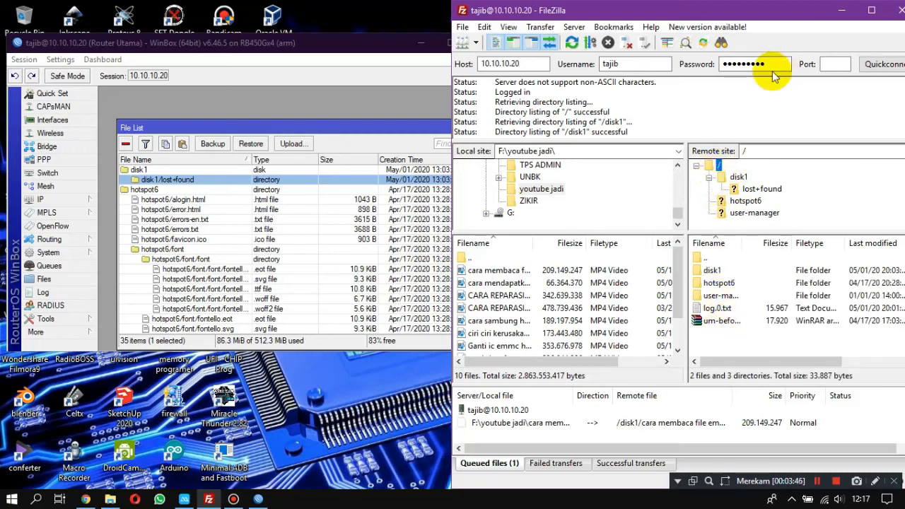
# Maximize FileZilla, view the router board in the phone camera mirroring window, and return to FileZilla.
pyautogui.click(871, 10)
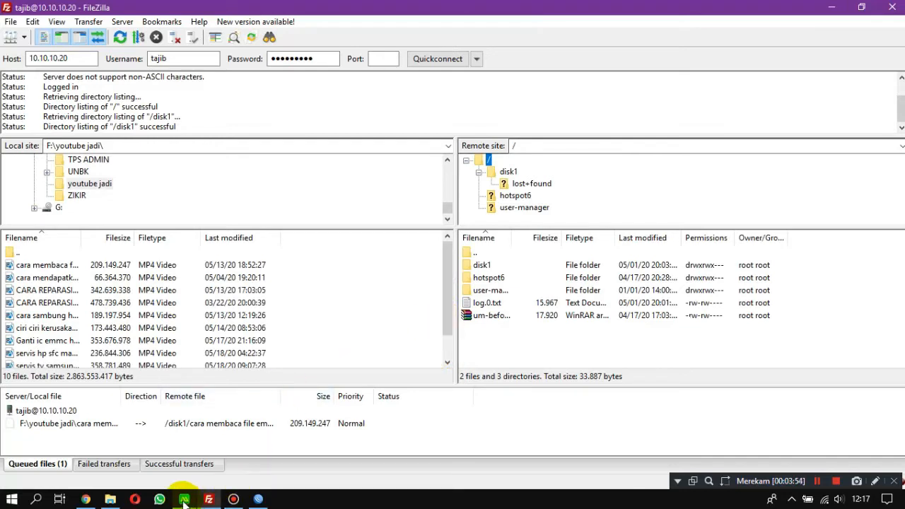
pyautogui.click(184, 500)
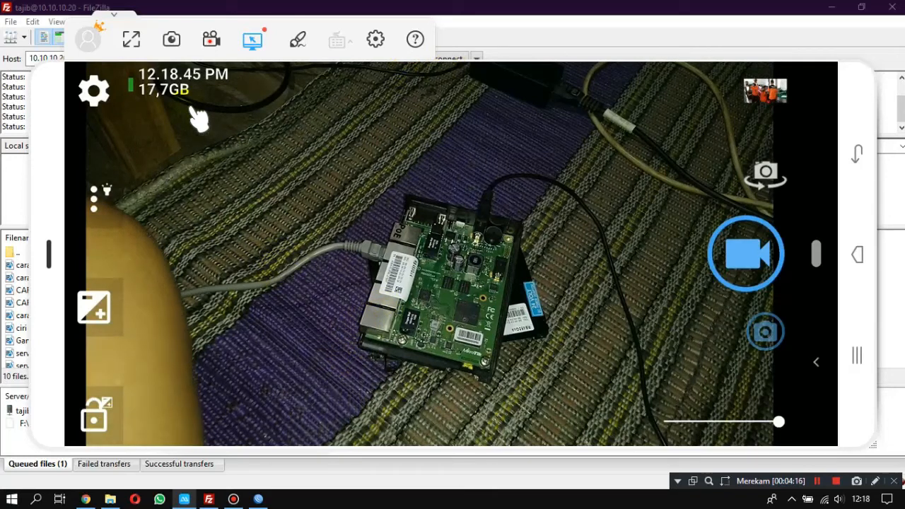
pyautogui.click(209, 500)
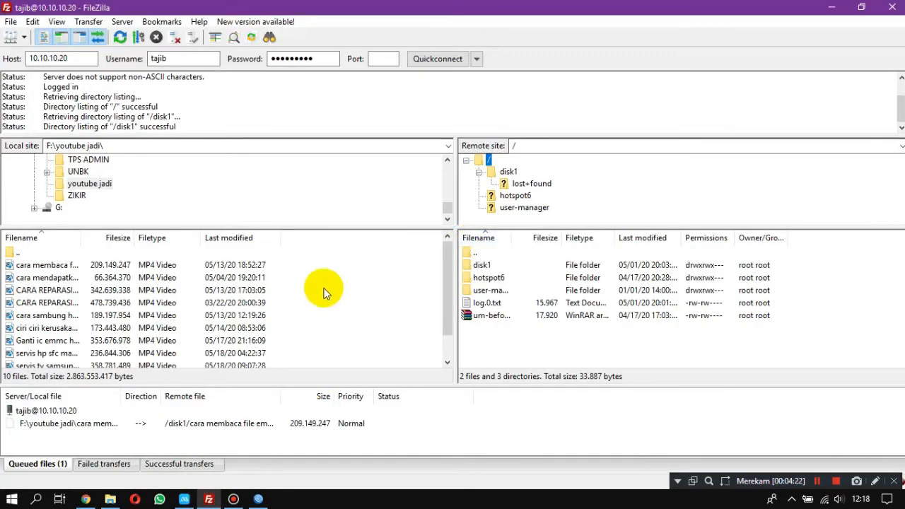
# Collapse and re-expand the remote directory tree, and open the lost+found folder inside disk1.
pyautogui.click(479, 174)
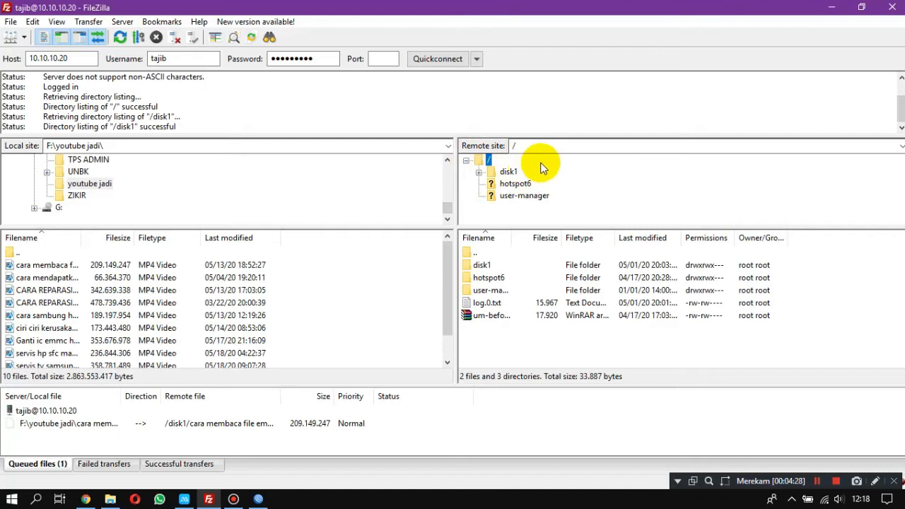
pyautogui.click(466, 161)
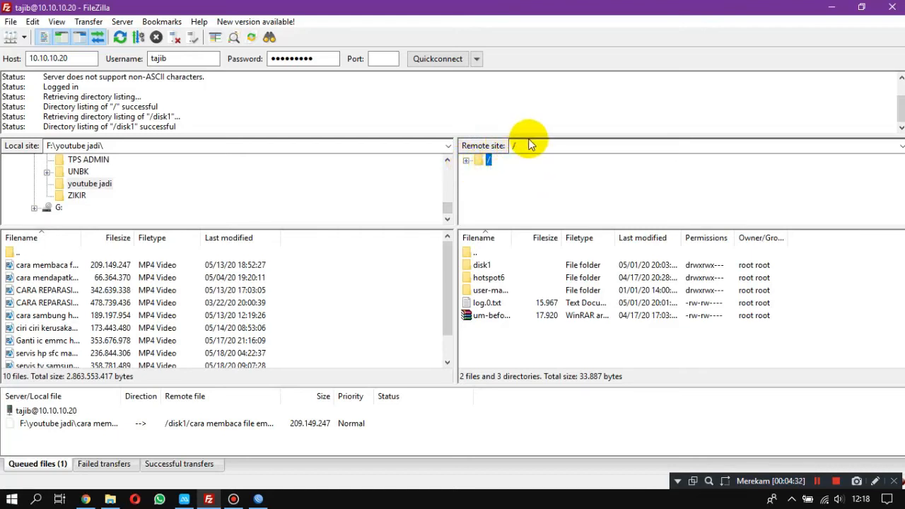
pyautogui.doubleClick(478, 162)
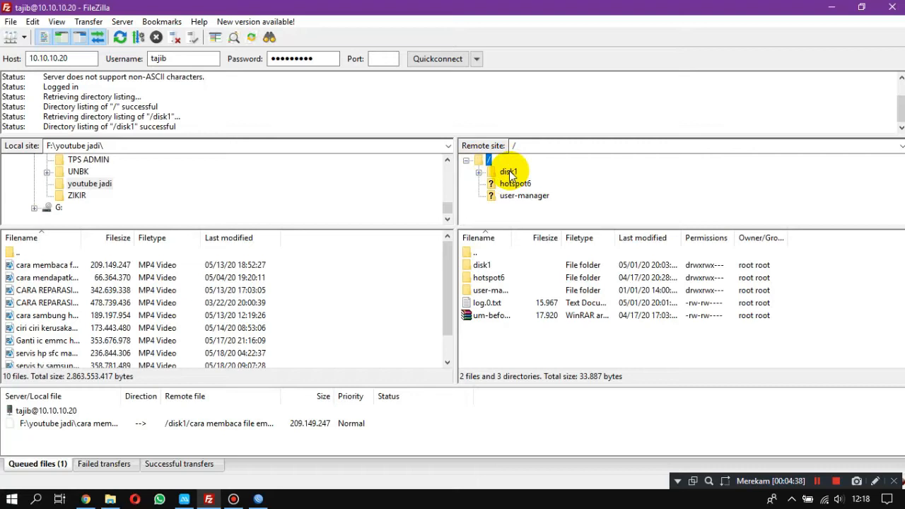
pyautogui.click(509, 172)
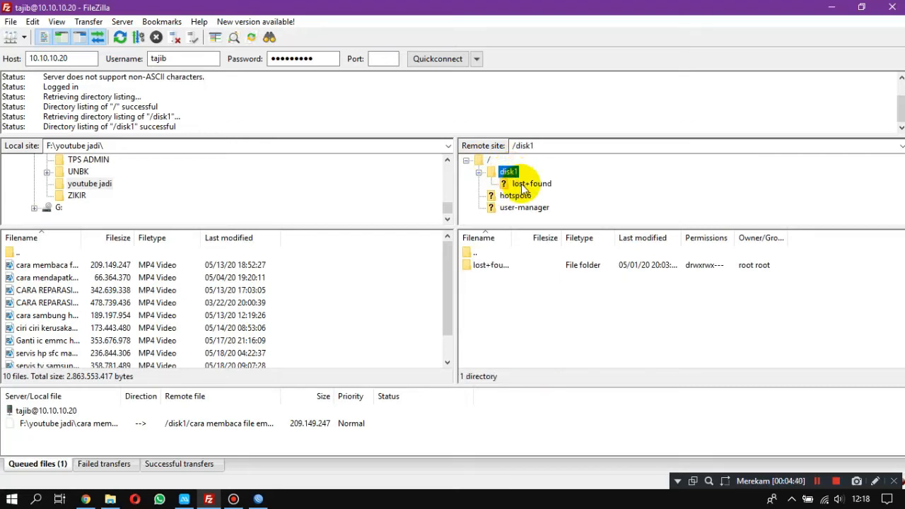
pyautogui.click(526, 184)
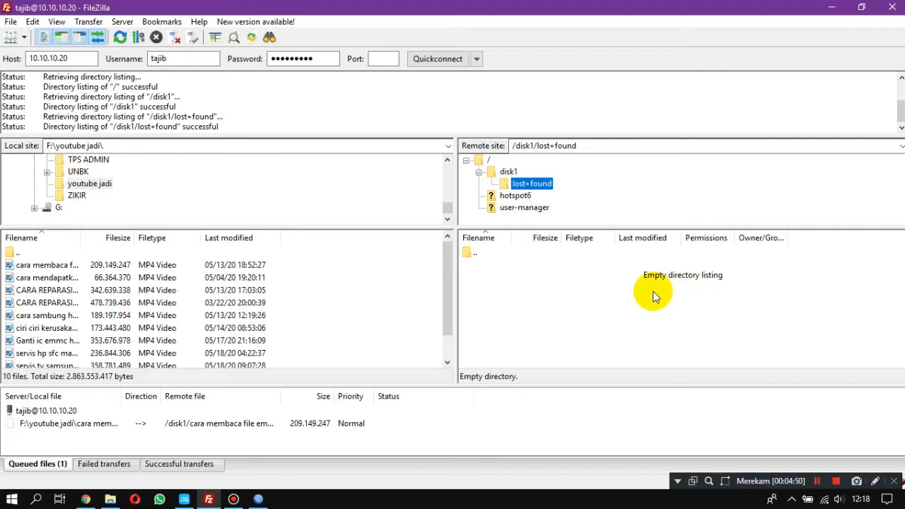
# View the contents of the router's user-manager folder and return to disk1/lost+found to show its available file actions.
pyautogui.click(500, 210)
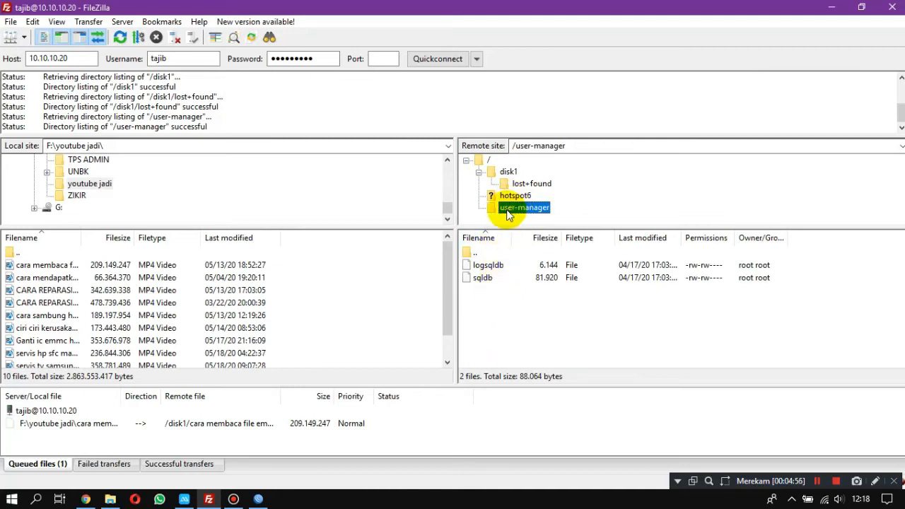
pyautogui.click(507, 174)
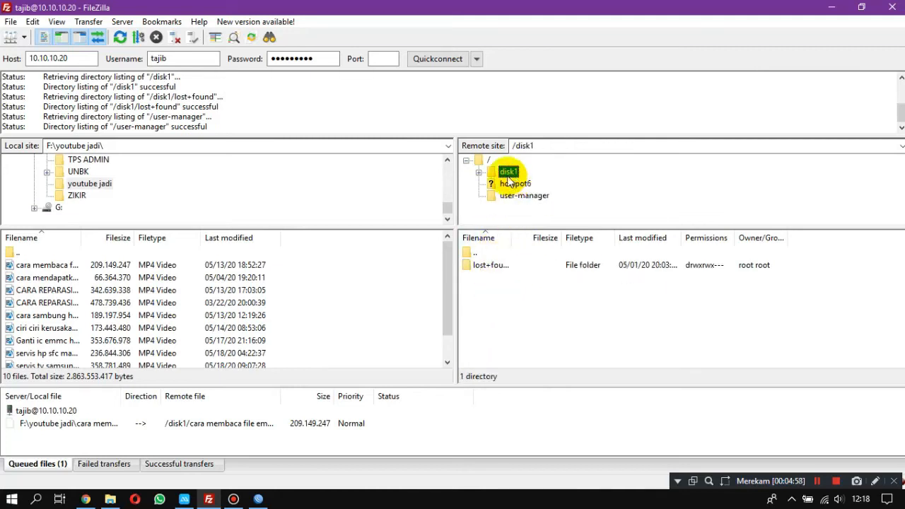
pyautogui.click(526, 184)
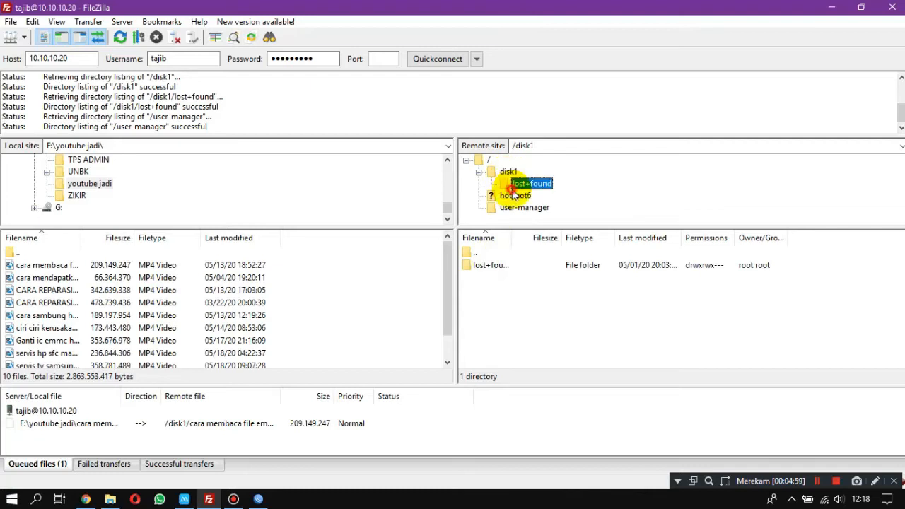
pyautogui.rightClick(520, 289)
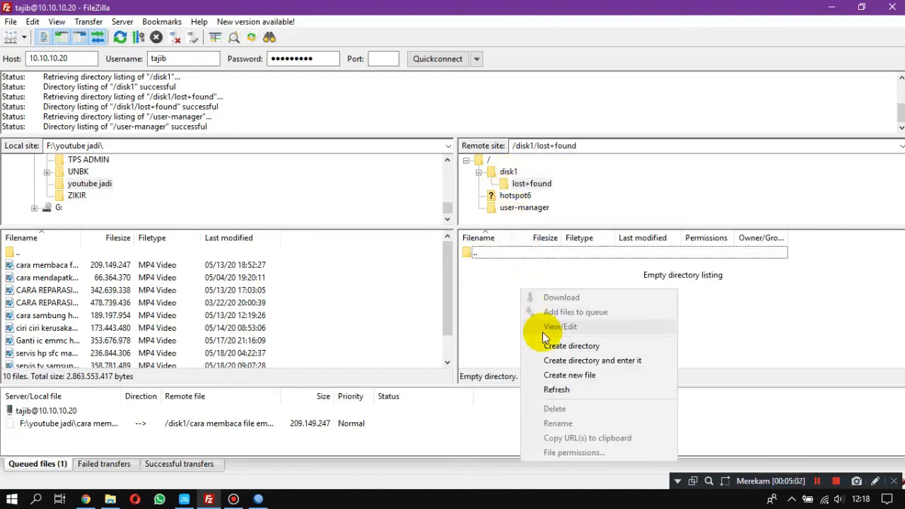
# Try to move the router's user-manager folder directly into disk1/lost+found and check the destination folder.
pyautogui.click(501, 175)
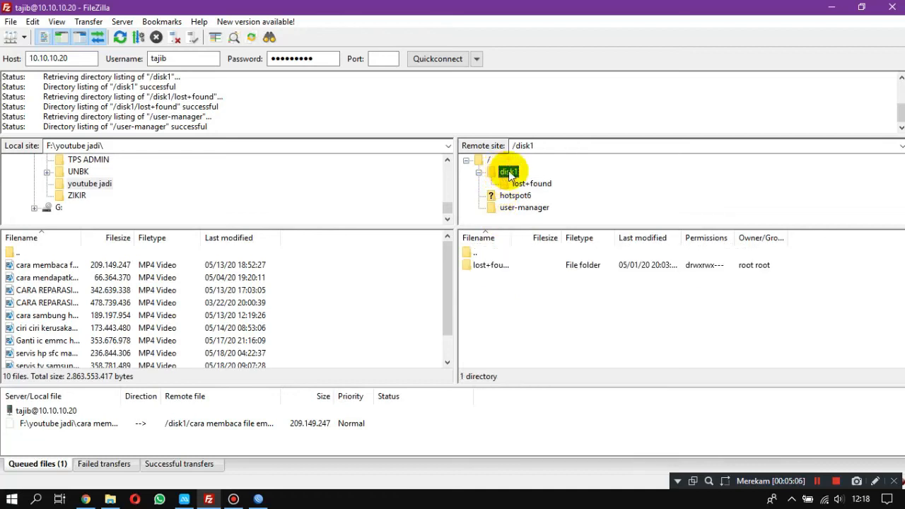
pyautogui.moveTo(517, 211); pyautogui.dragTo(519, 187)
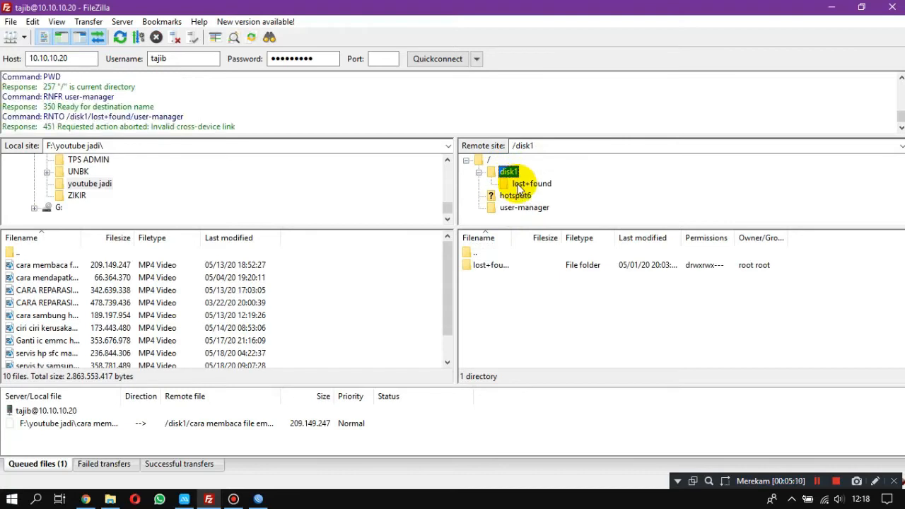
pyautogui.click(520, 185)
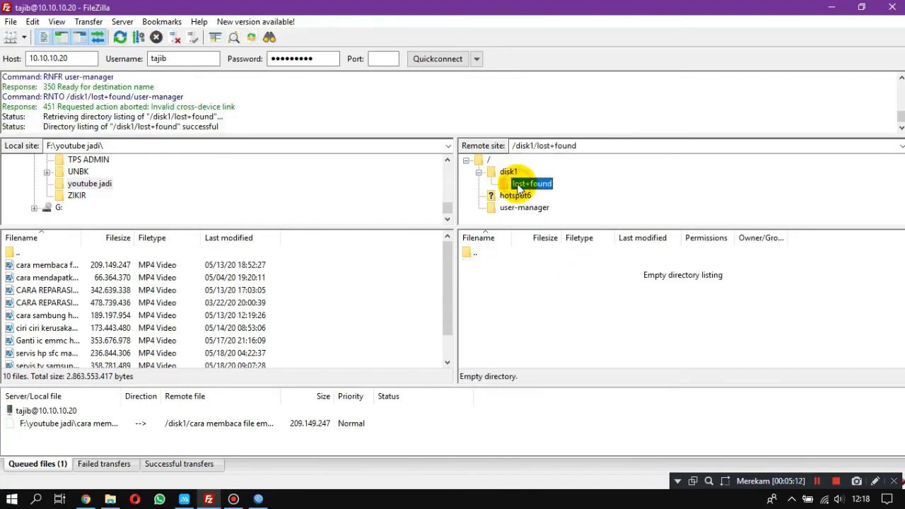
pyautogui.rightClick(513, 289)
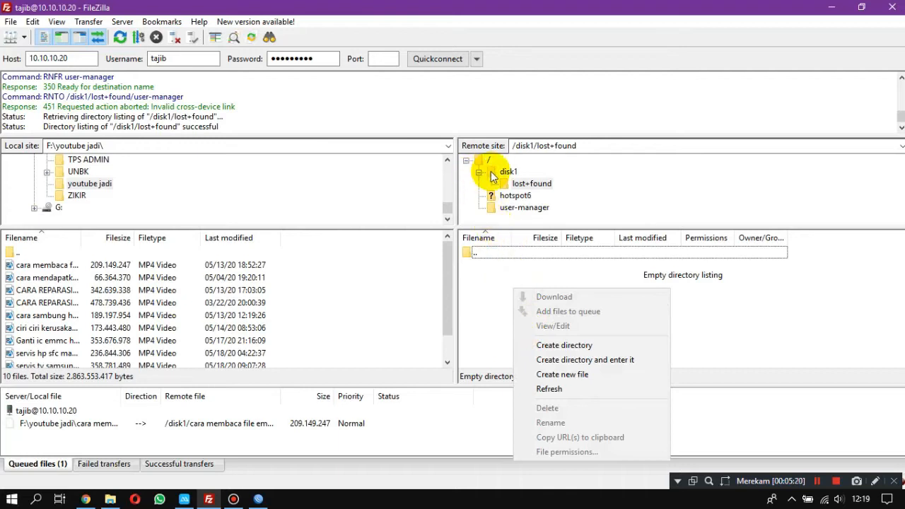
# Open the router's user-manager folder on the remote side and the computer's Documents folder on the local side, enlarging the local tree.
pyautogui.click(523, 208)
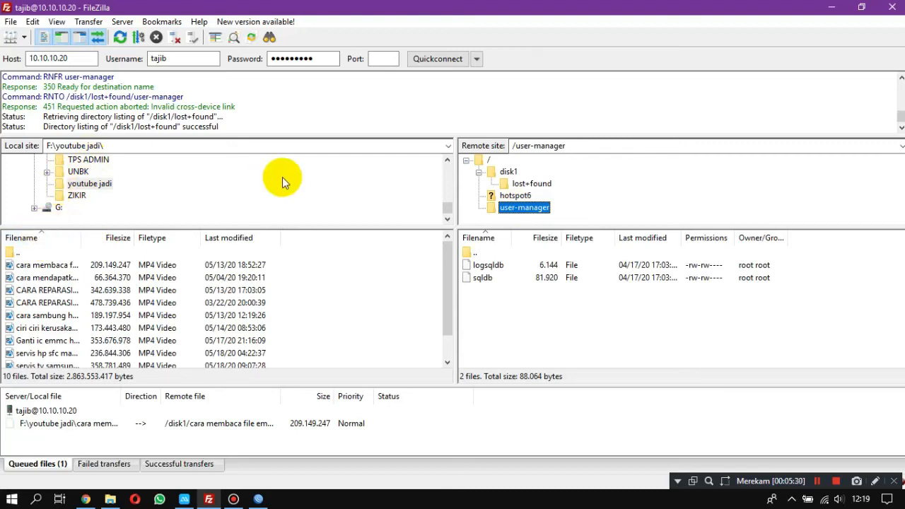
pyautogui.moveTo(447, 205); pyautogui.dragTo(440, 147)
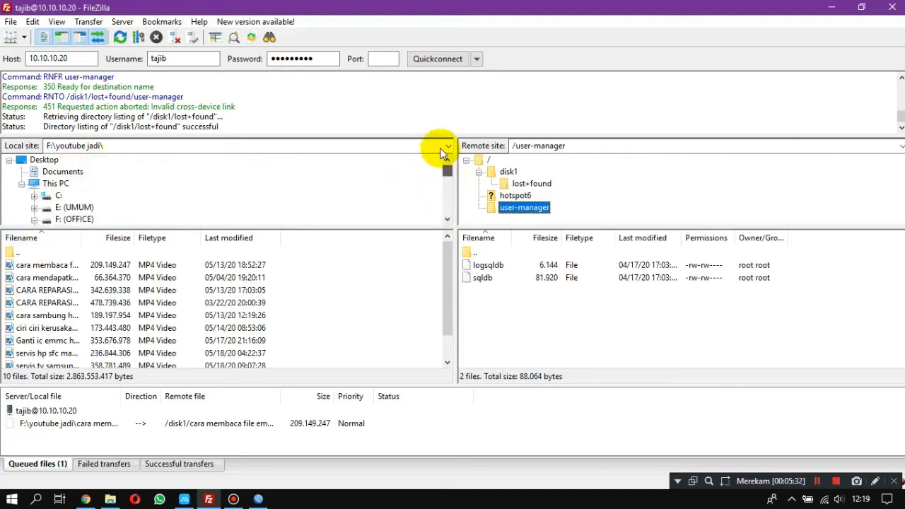
pyautogui.click(59, 174)
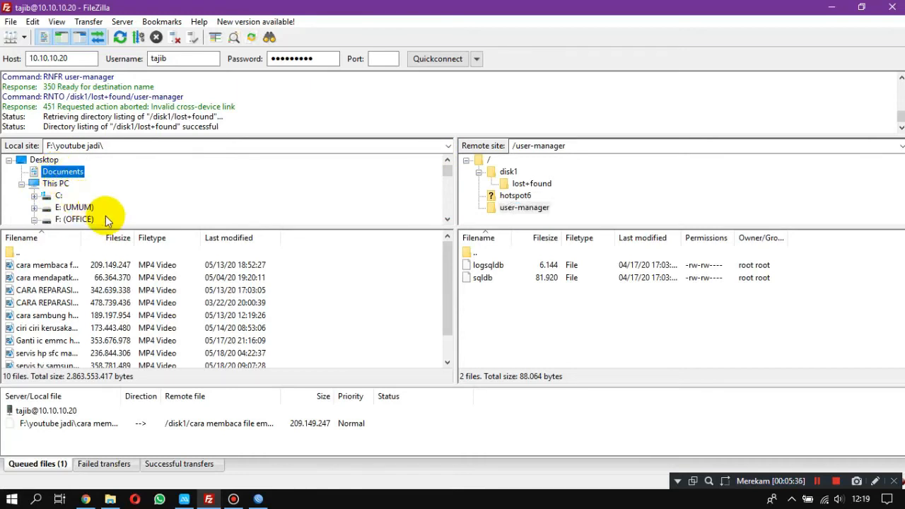
pyautogui.moveTo(114, 226); pyautogui.dragTo(118, 275)
pyautogui.moveTo(448, 226); pyautogui.dragTo(447, 175)
pyautogui.click(50, 171)
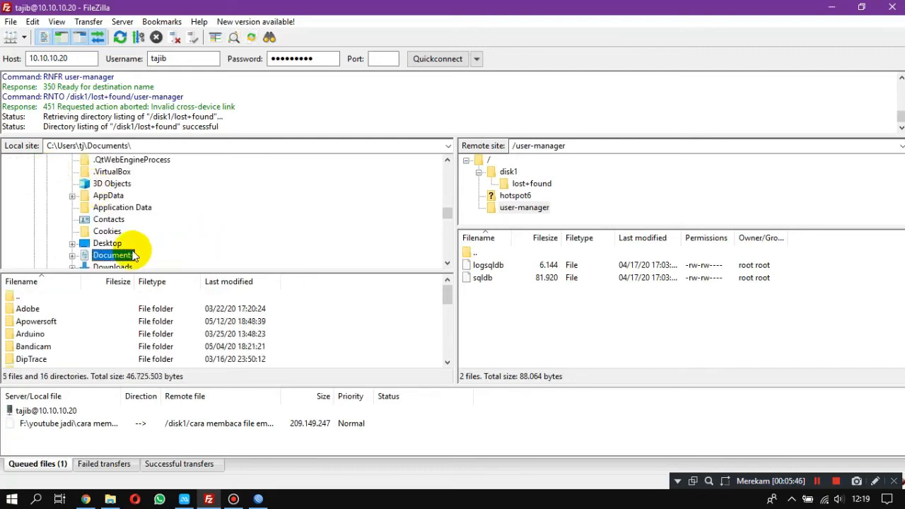
pyautogui.moveTo(448, 298); pyautogui.dragTo(446, 355)
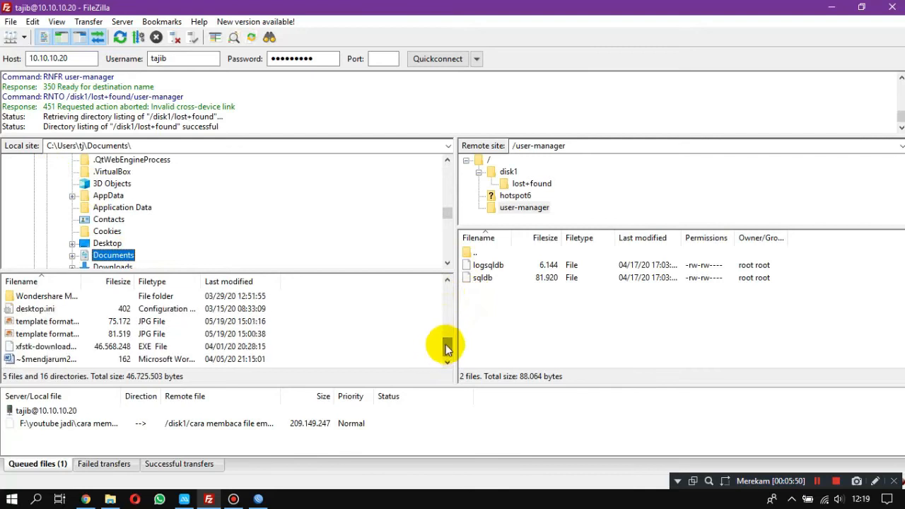
# Download the router's user-manager folder into the local Documents folder and select the downloaded copy.
pyautogui.click(526, 208)
pyautogui.moveTo(530, 211); pyautogui.dragTo(352, 329)
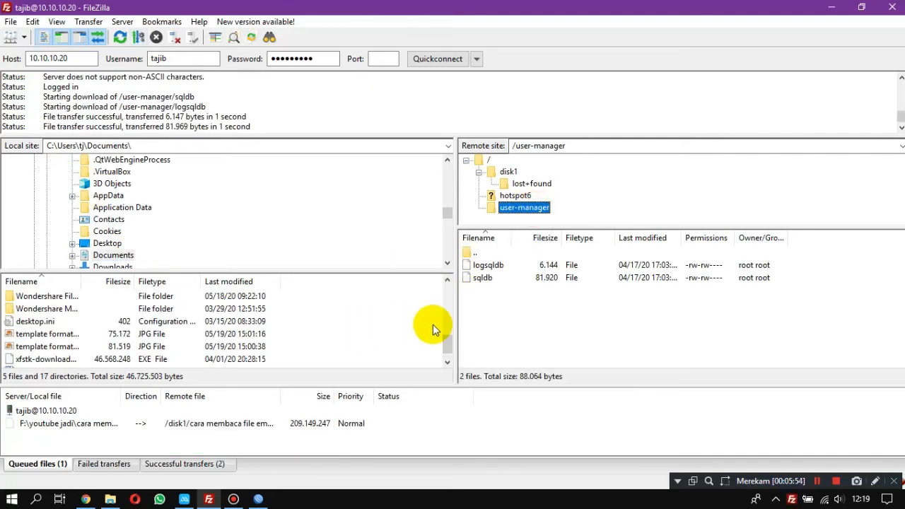
pyautogui.moveTo(449, 342)
pyautogui.mouseDown()
pyautogui.moveTo(450, 351)
pyautogui.moveTo(440, 289)
pyautogui.moveTo(444, 325)
pyautogui.mouseUp()
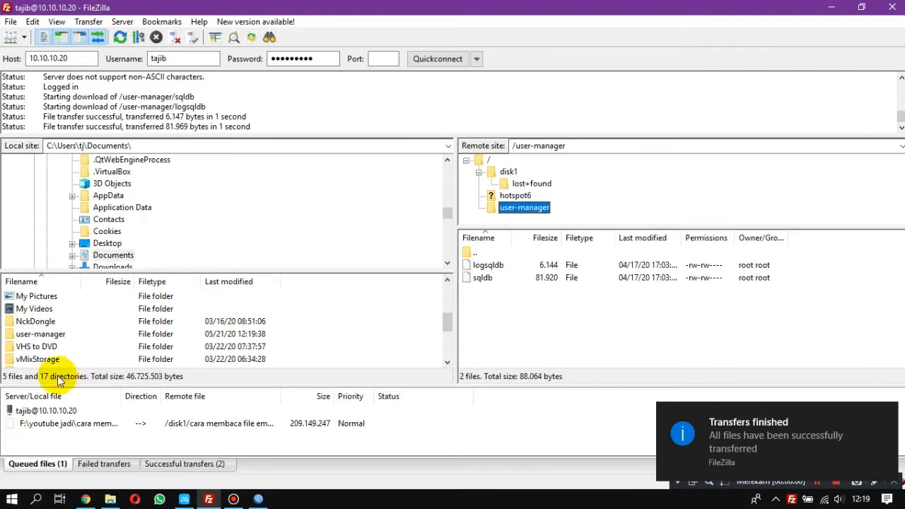
pyautogui.click(41, 336)
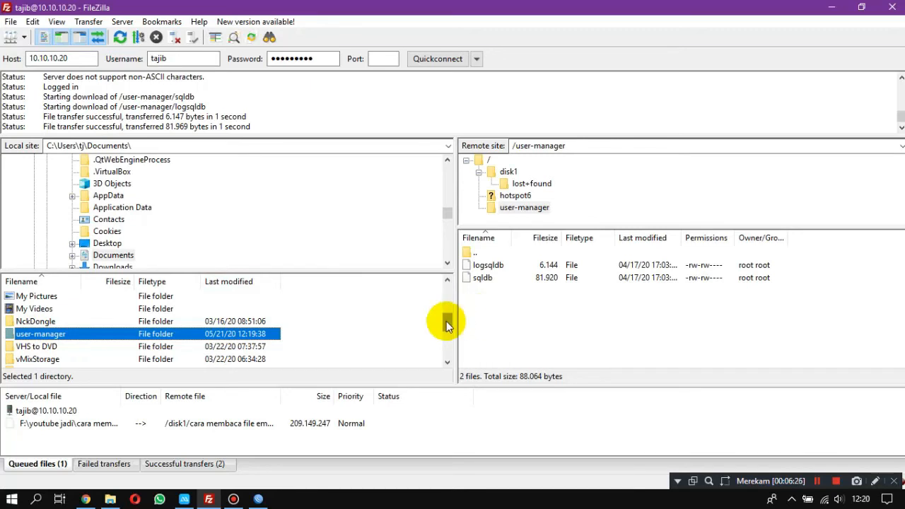
# Examine the files in the downloaded user-manager folder and return to the local Documents folder.
pyautogui.moveTo(446, 321); pyautogui.dragTo(445, 317)
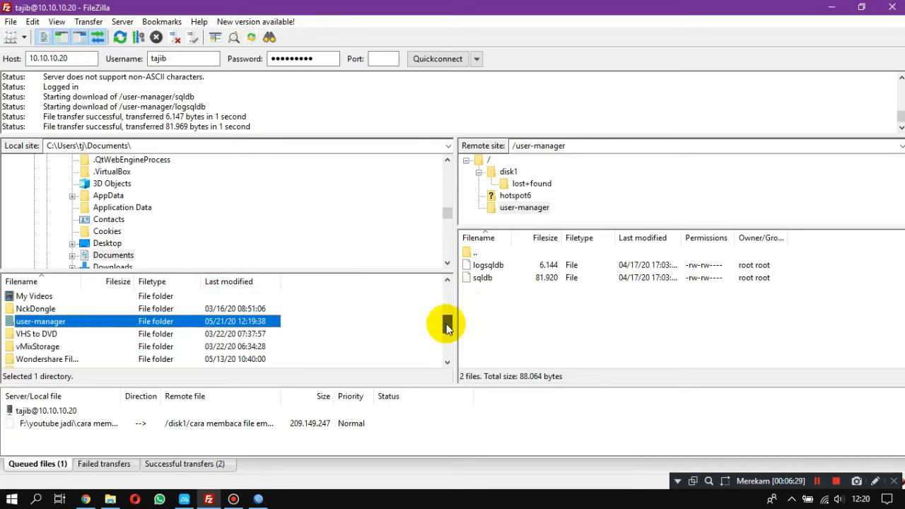
pyautogui.doubleClick(213, 324)
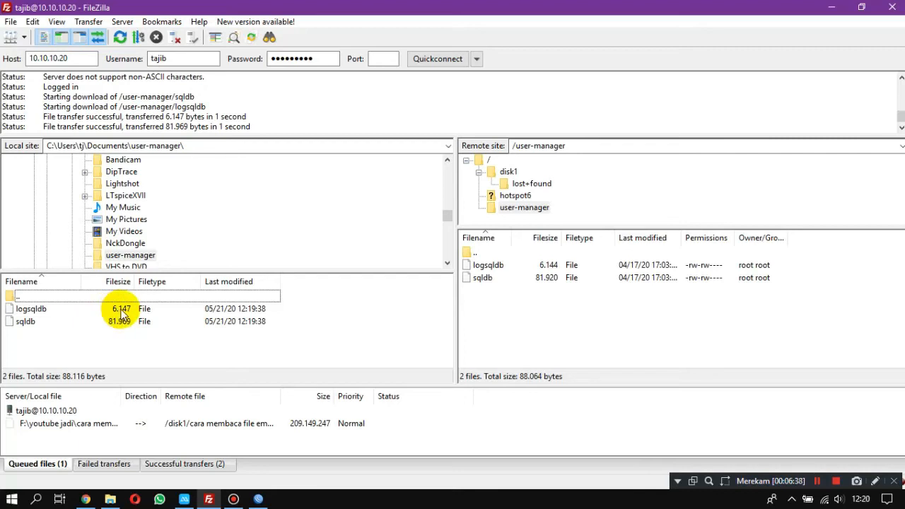
pyautogui.doubleClick(61, 297)
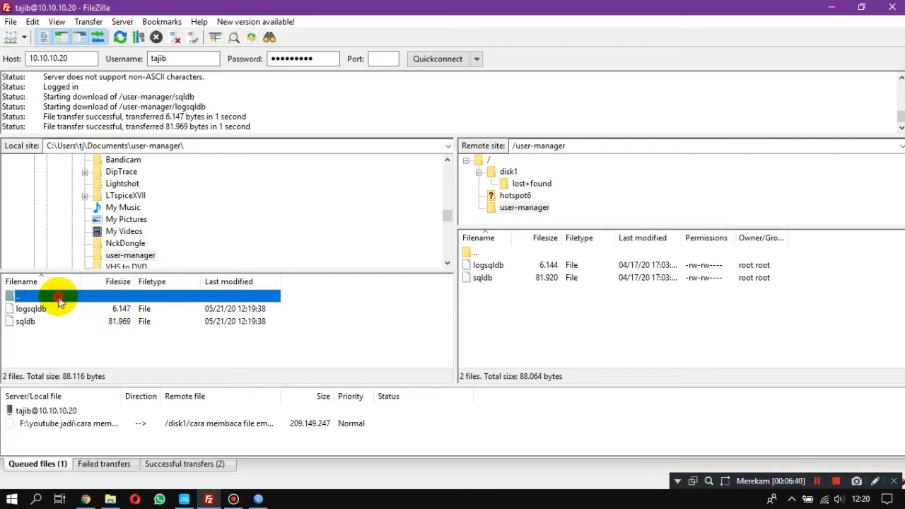
# Upload the local user-manager folder from Documents into the router's /disk1/lost+found folder and widen the remote file name column.
pyautogui.click(42, 359)
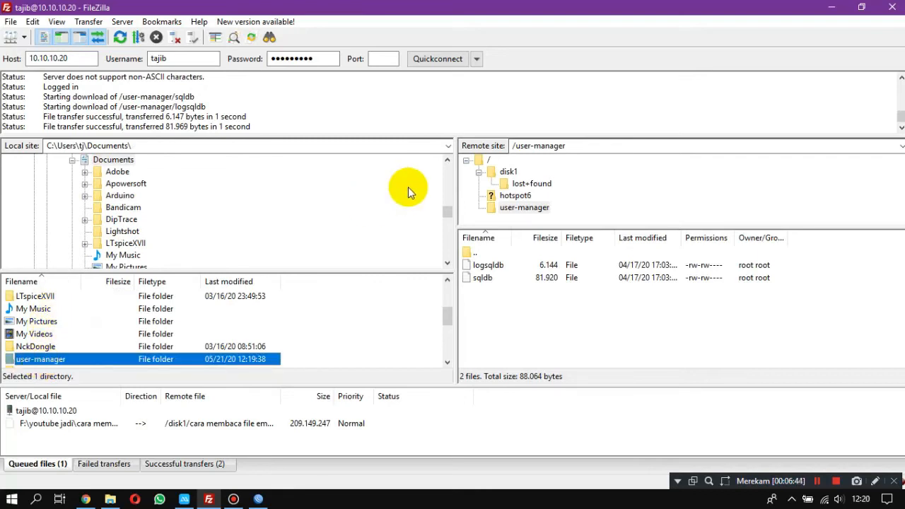
pyautogui.click(523, 184)
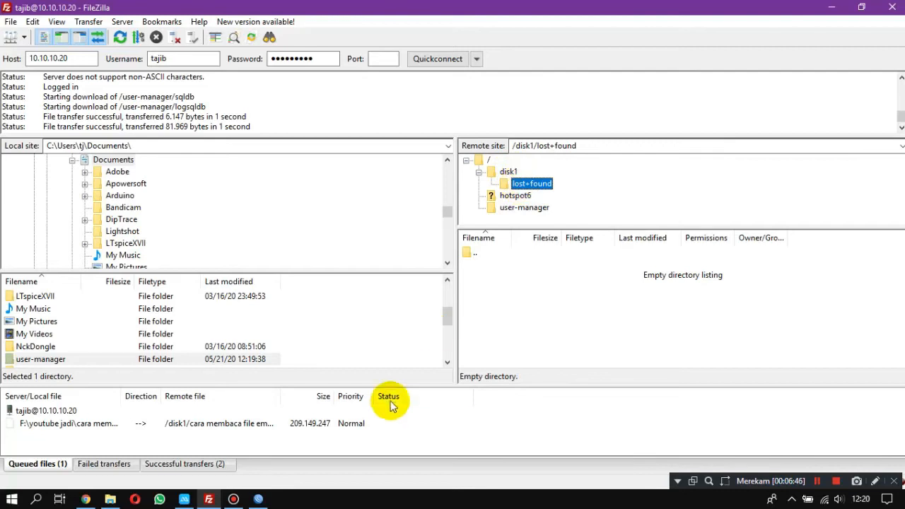
pyautogui.click(32, 361)
pyautogui.moveTo(34, 361); pyautogui.dragTo(518, 286)
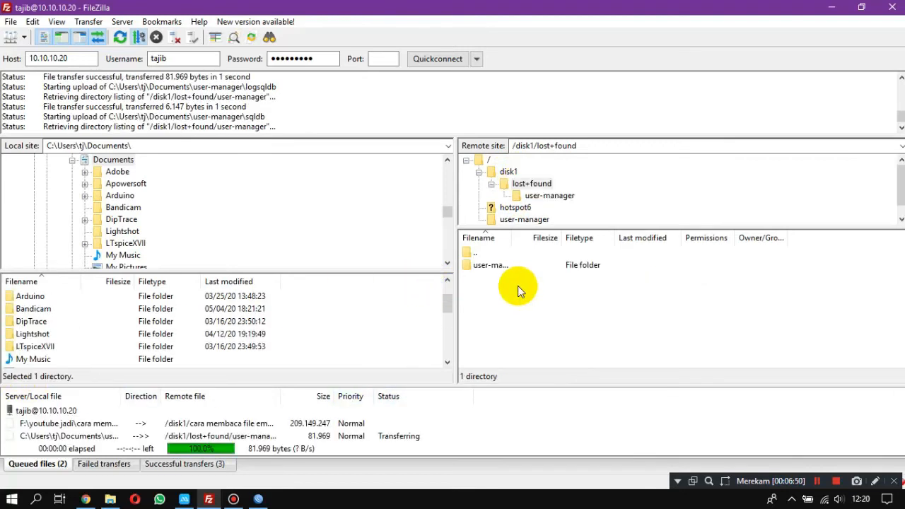
pyautogui.moveTo(513, 238); pyautogui.dragTo(625, 243)
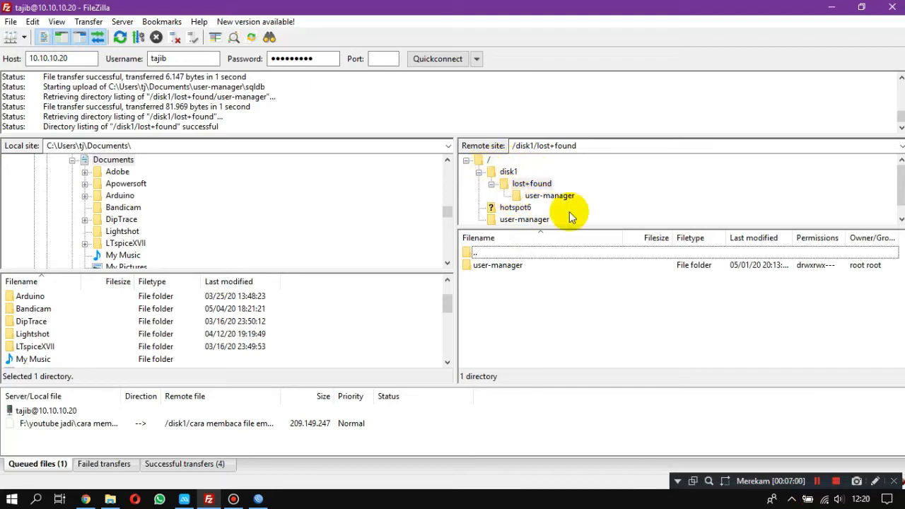
pyautogui.click(529, 184)
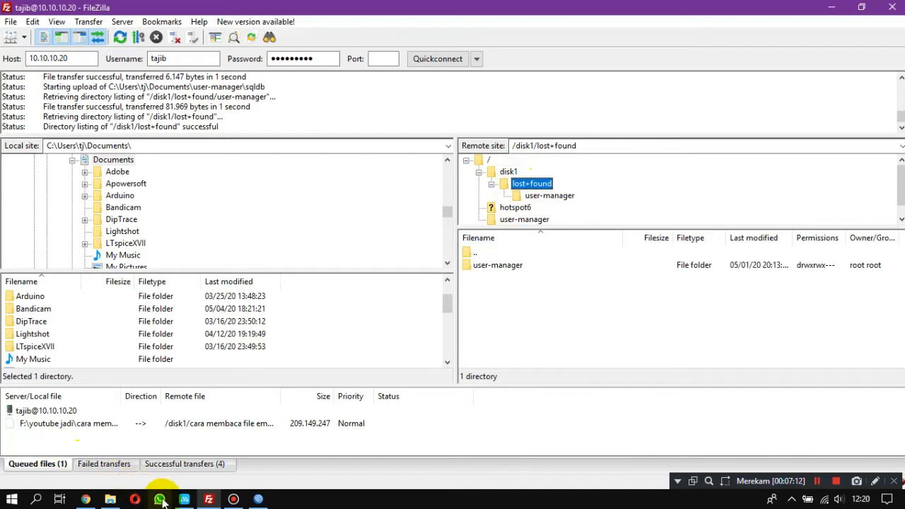
# Switch to WinBox and check the details and full file names of the user-manager folder under disk1/lost+found.
pyautogui.click(259, 499)
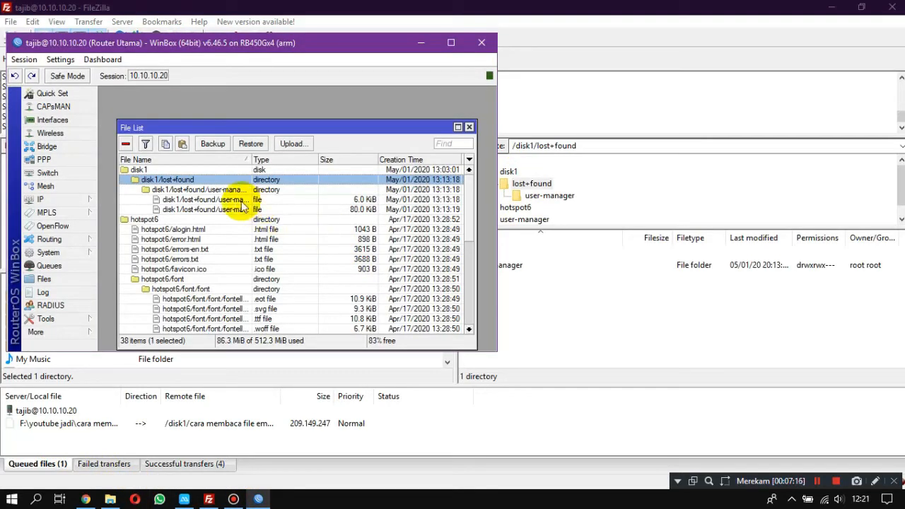
pyautogui.doubleClick(207, 191)
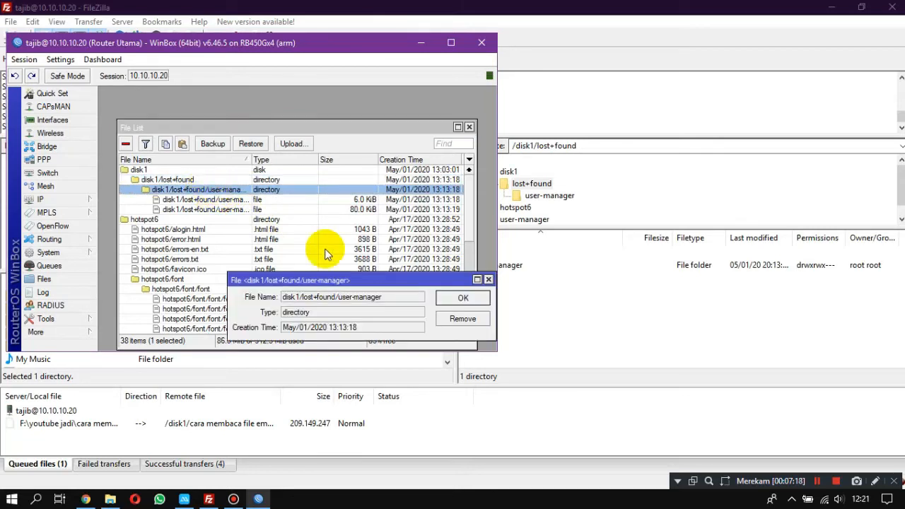
pyautogui.click(488, 280)
pyautogui.moveTo(248, 161); pyautogui.dragTo(331, 158)
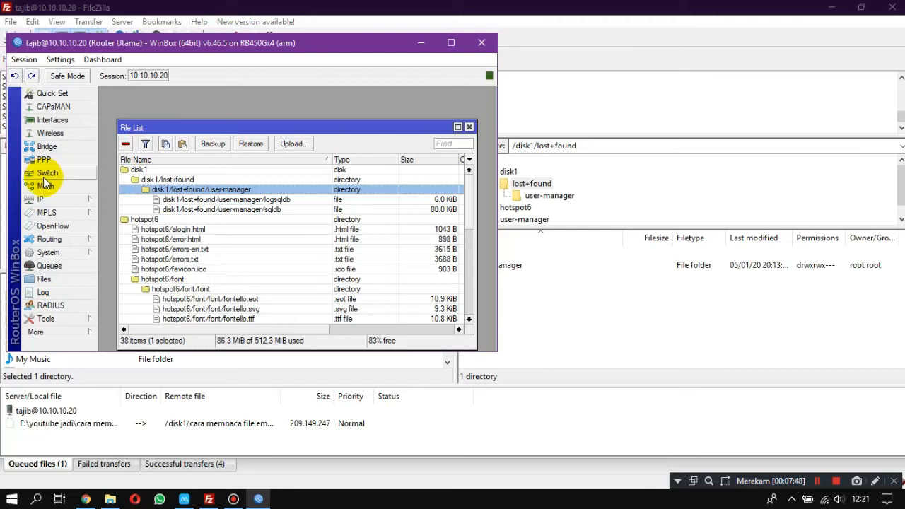
# Check disk1's free space and size in the router's Disk List, then return to FileZilla.
pyautogui.click(44, 199)
pyautogui.click(96, 188)
pyautogui.click(70, 201)
pyautogui.click(57, 251)
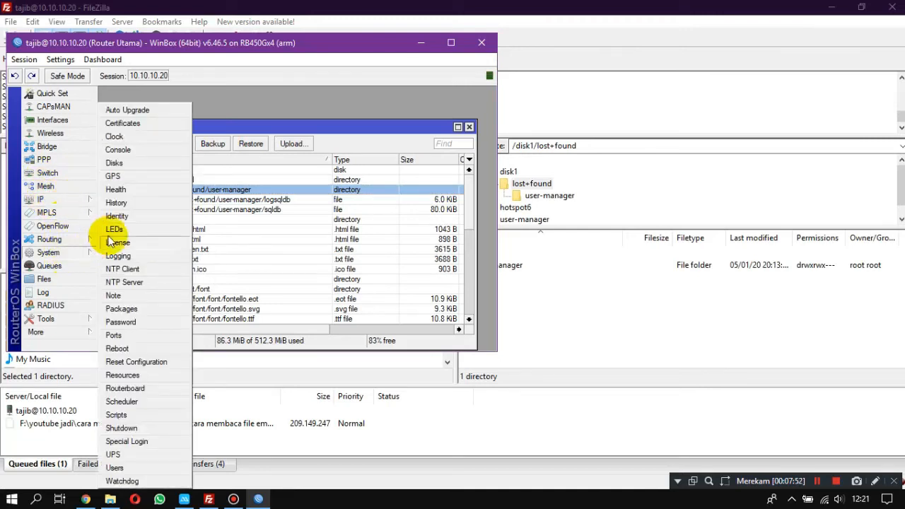
pyautogui.click(121, 163)
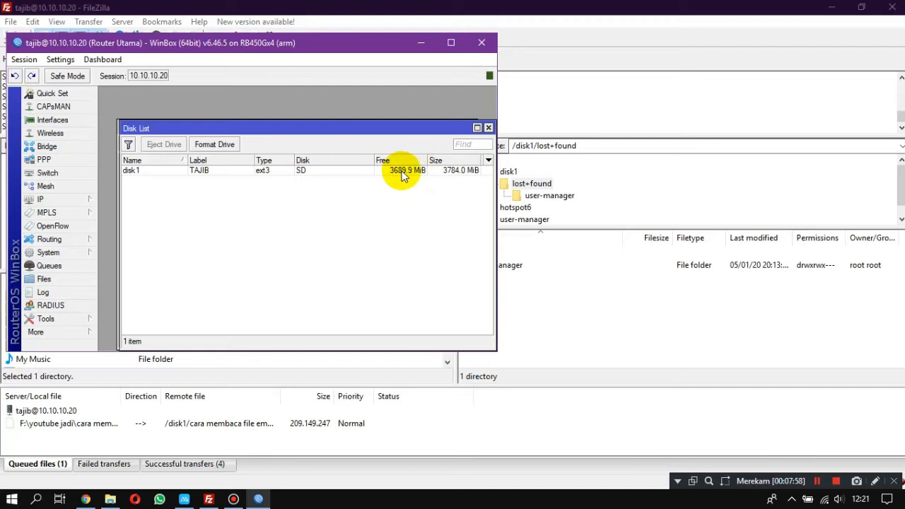
pyautogui.click(420, 46)
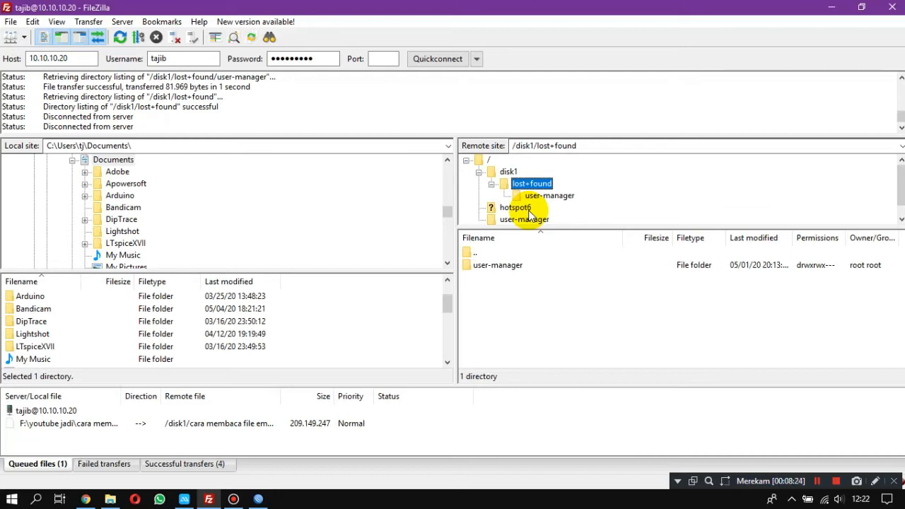
# Open the youtube jadi folder on the computer's F: (OFFICE) drive.
pyautogui.click(635, 199)
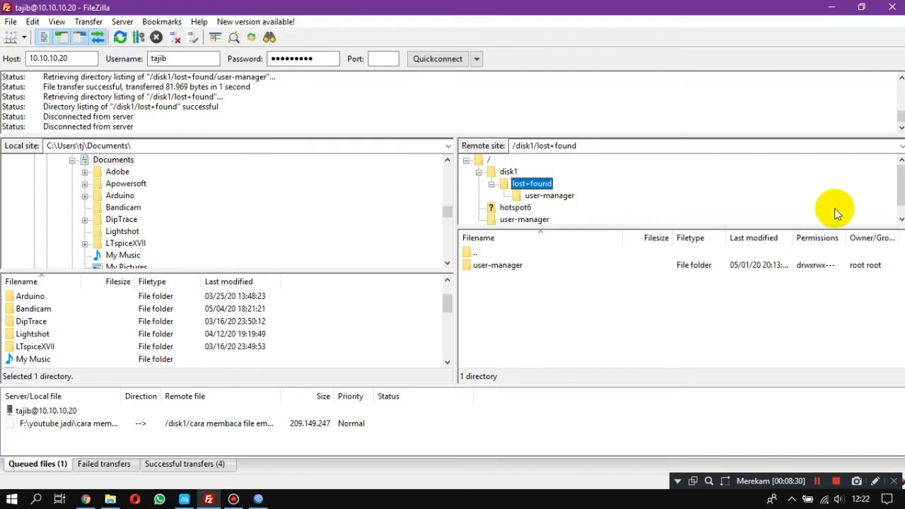
pyautogui.moveTo(902, 187)
pyautogui.mouseDown()
pyautogui.moveTo(903, 215)
pyautogui.moveTo(900, 202)
pyautogui.mouseUp()
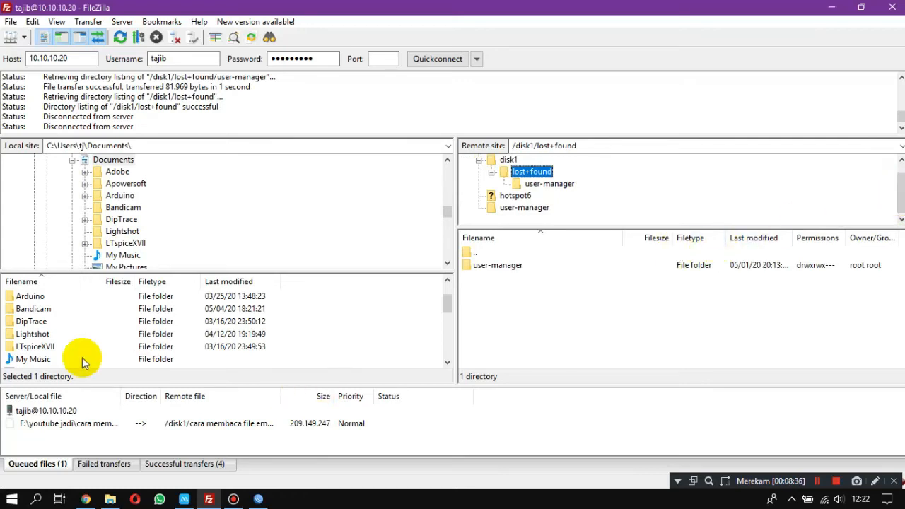
pyautogui.moveTo(448, 218); pyautogui.dragTo(454, 163)
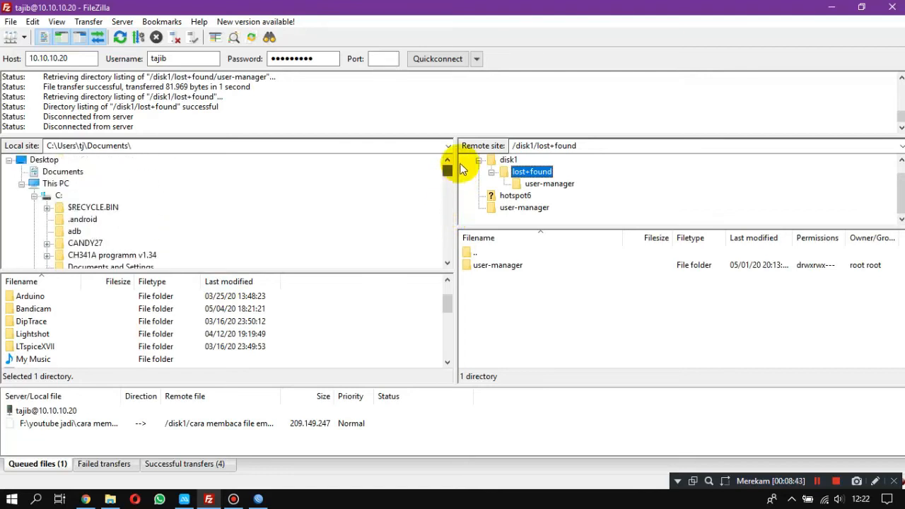
pyautogui.click(22, 185)
pyautogui.click(24, 186)
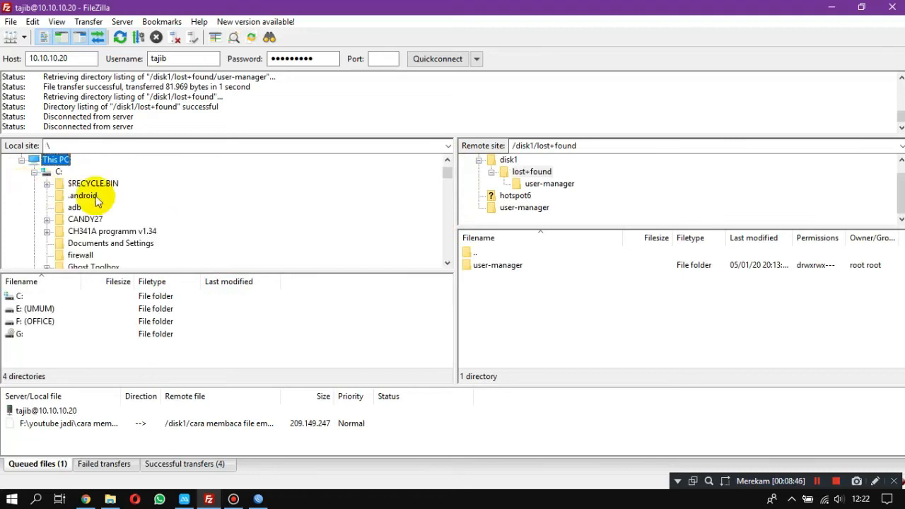
pyautogui.moveTo(447, 173); pyautogui.dragTo(448, 246)
pyautogui.click(77, 160)
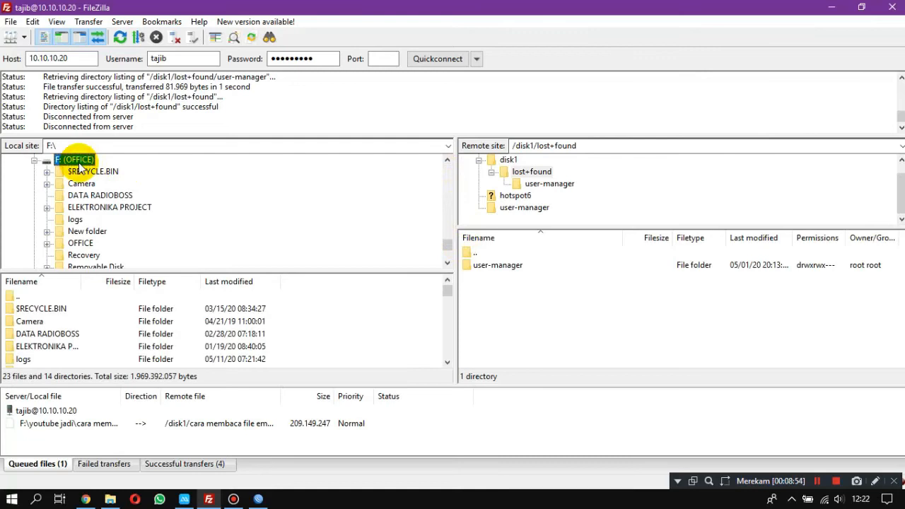
pyautogui.moveTo(448, 289); pyautogui.dragTo(448, 313)
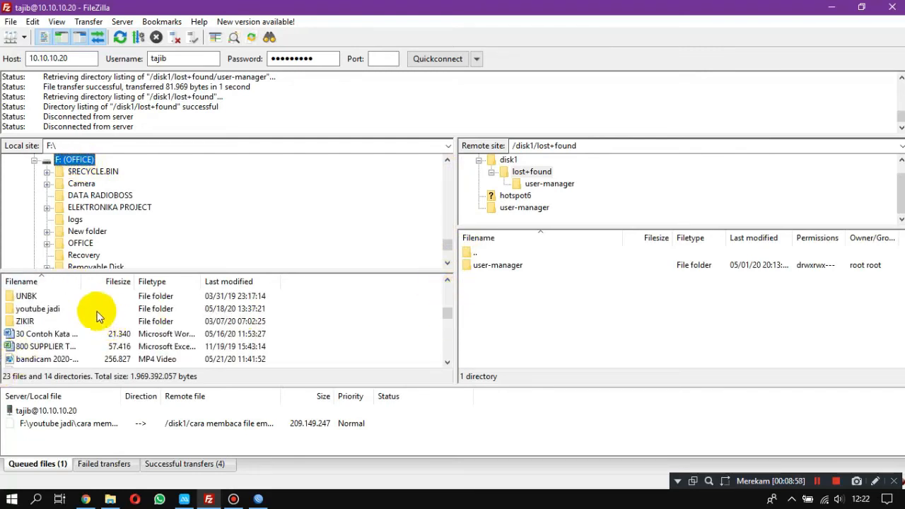
pyautogui.click(57, 310)
pyautogui.doubleClick(56, 310)
# Upload "cara membaca file emmc hp android new.mp4" to the router's /disk1/lost+found folder.
pyautogui.click(55, 321)
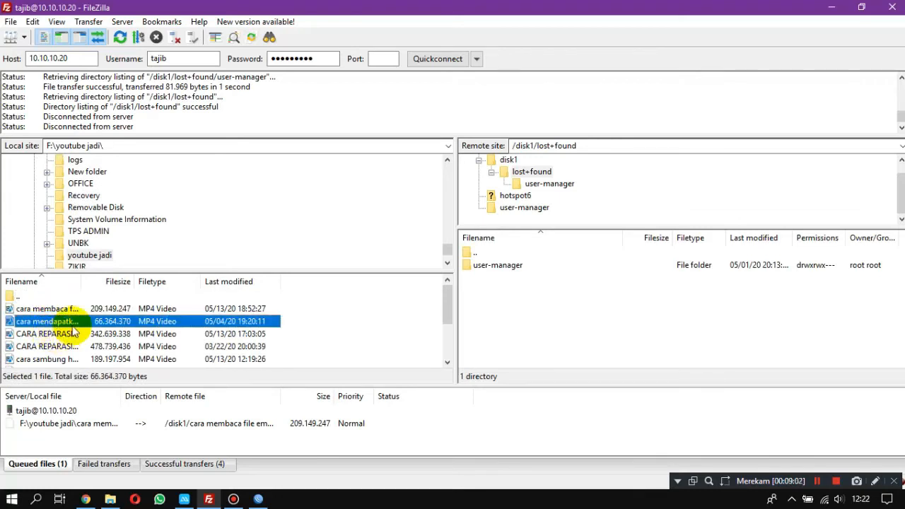
pyautogui.click(57, 309)
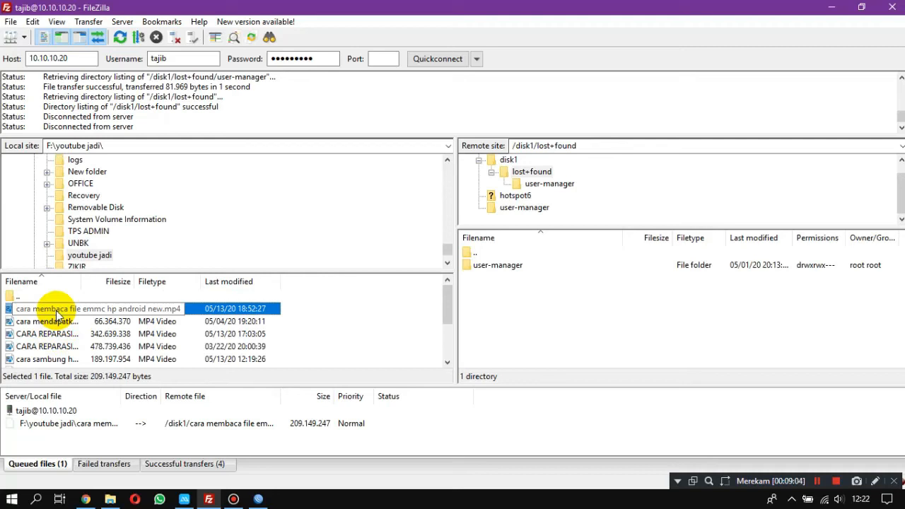
pyautogui.moveTo(58, 313); pyautogui.dragTo(572, 309)
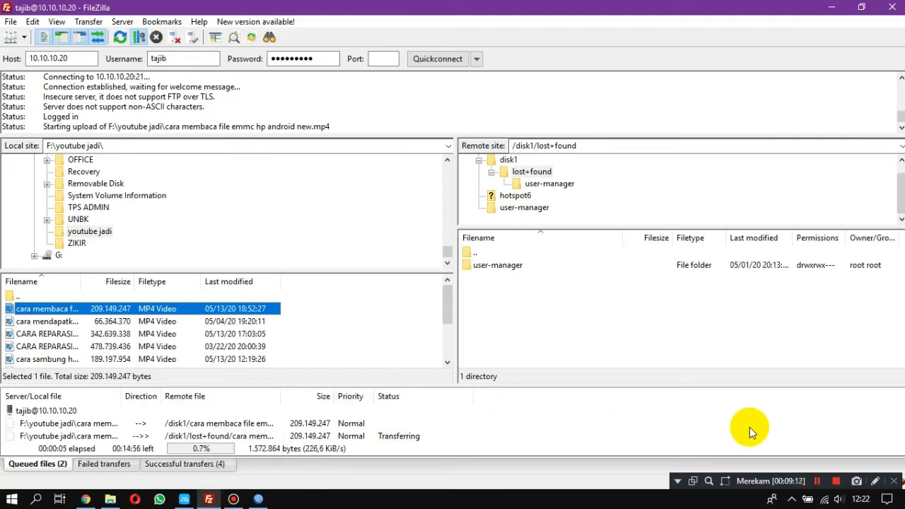
pyautogui.click(877, 482)
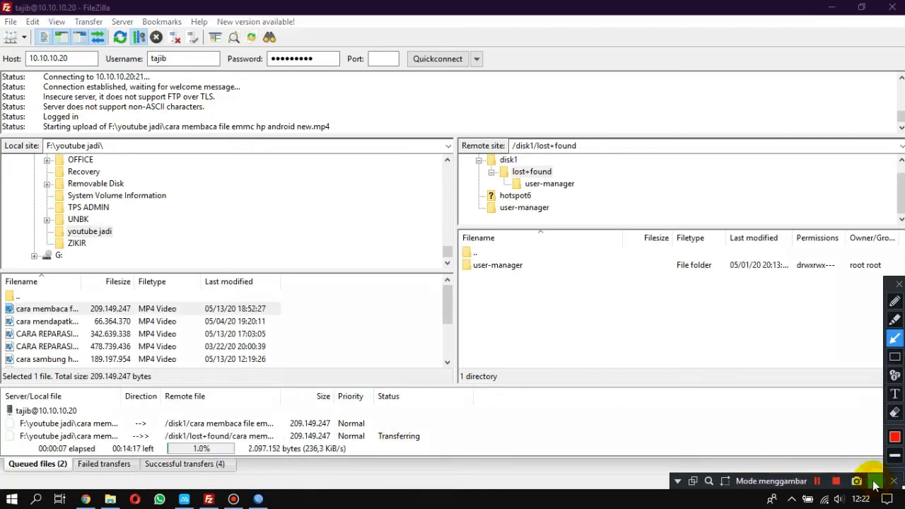
pyautogui.moveTo(147, 411); pyautogui.dragTo(299, 449)
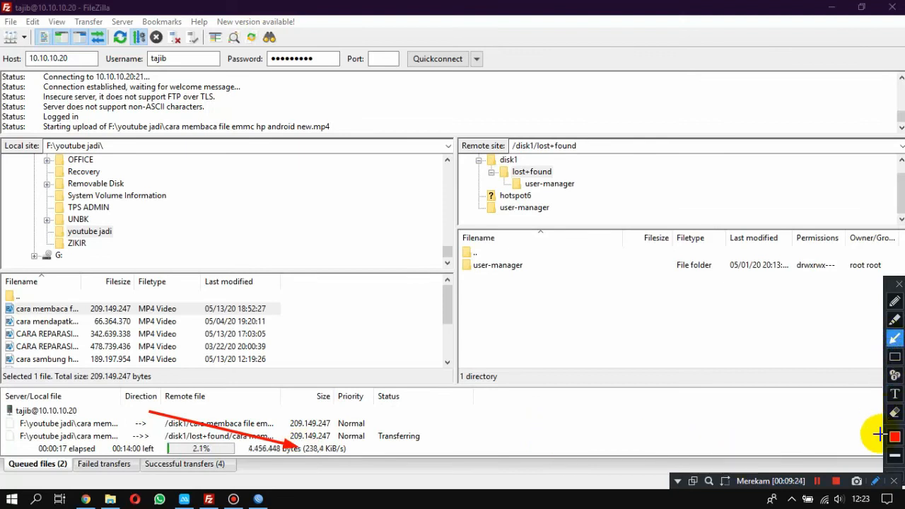
pyautogui.click(876, 481)
pyautogui.click(876, 481)
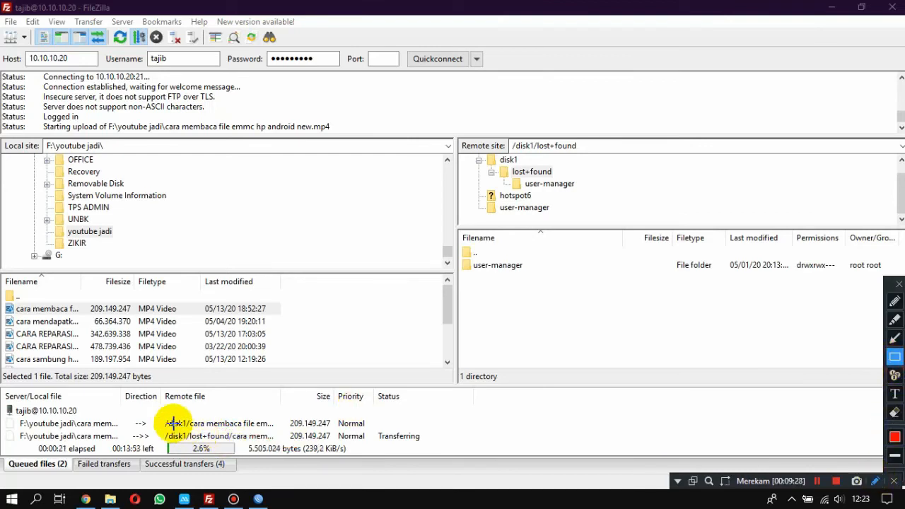
pyautogui.moveTo(141, 414)
pyautogui.mouseDown()
pyautogui.moveTo(304, 456)
pyautogui.moveTo(348, 448)
pyautogui.moveTo(440, 459)
pyautogui.mouseUp()
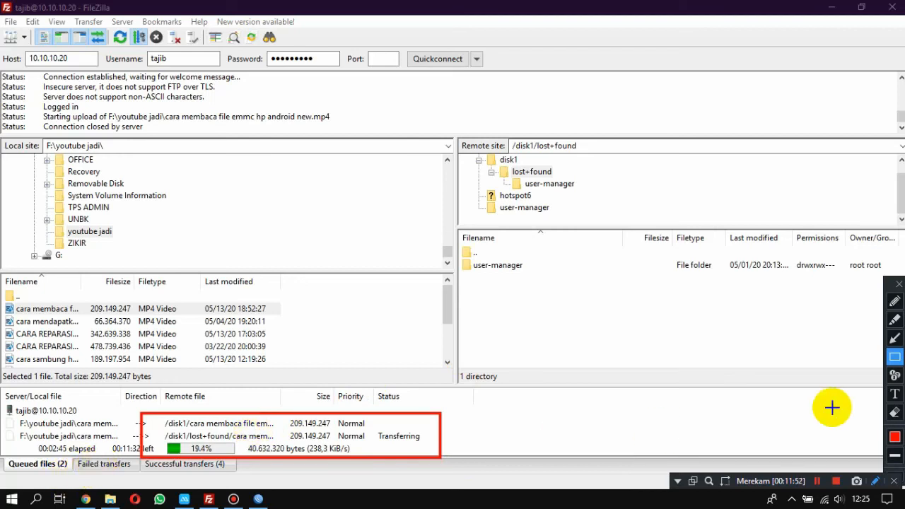
pyautogui.click(875, 481)
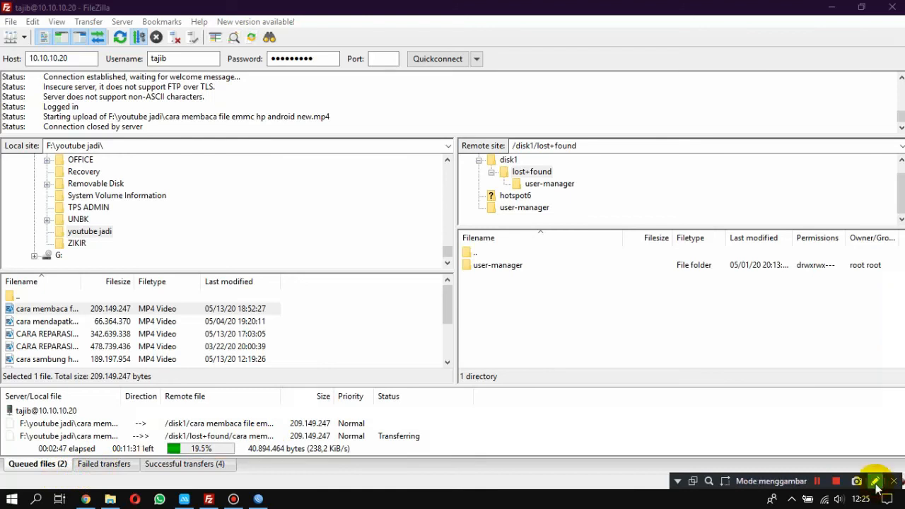
pyautogui.click(837, 481)
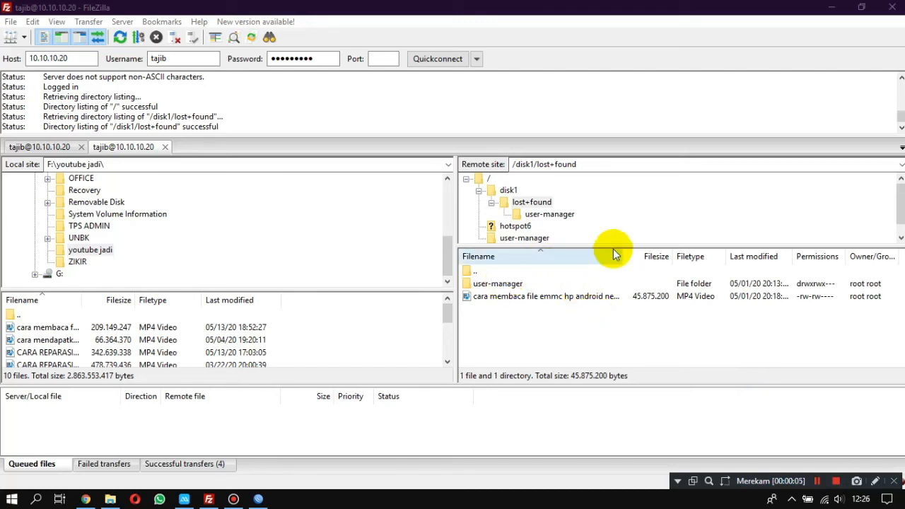
# Widen the remote file name column and check the uploaded MP4 video in /disk1/lost+found.
pyautogui.moveTo(619, 256); pyautogui.dragTo(667, 256)
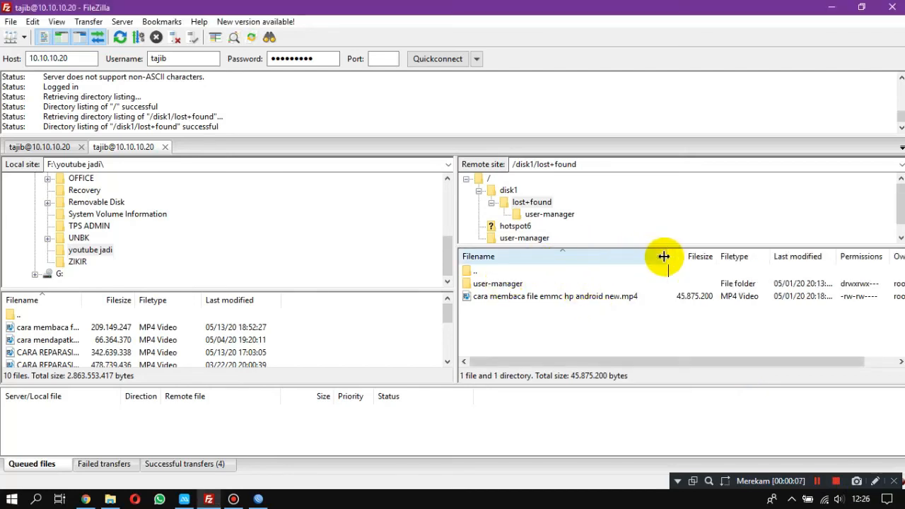
pyautogui.click(531, 302)
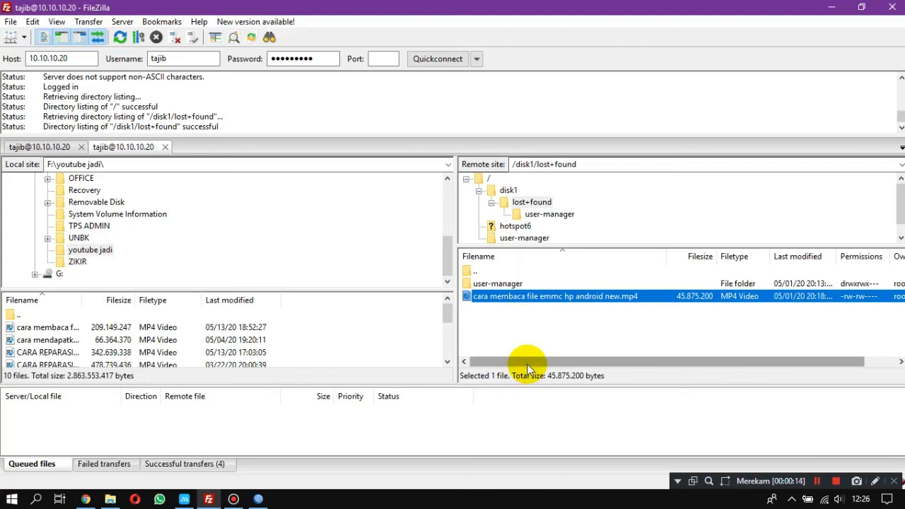
pyautogui.click(496, 314)
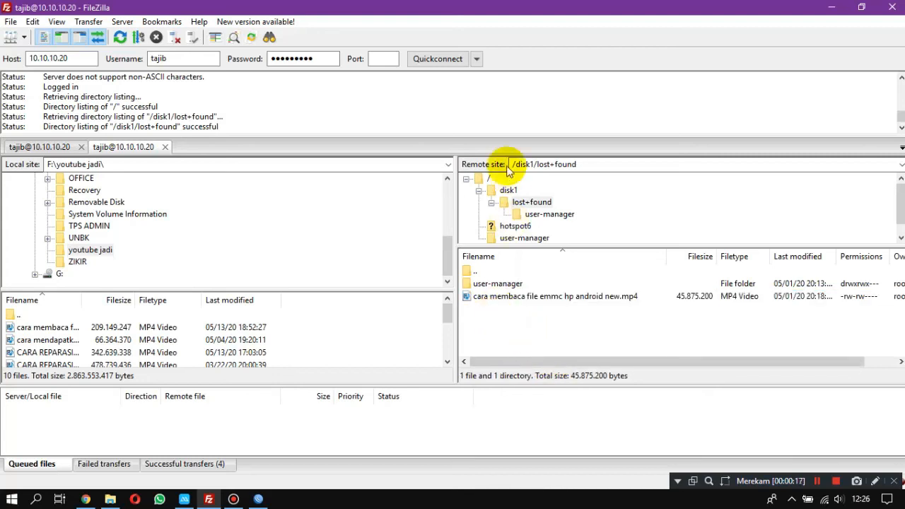
# Try to upload "cara mendapatkan token listrik gratis.mp4" to the router's /user-manager folder.
pyautogui.click(479, 190)
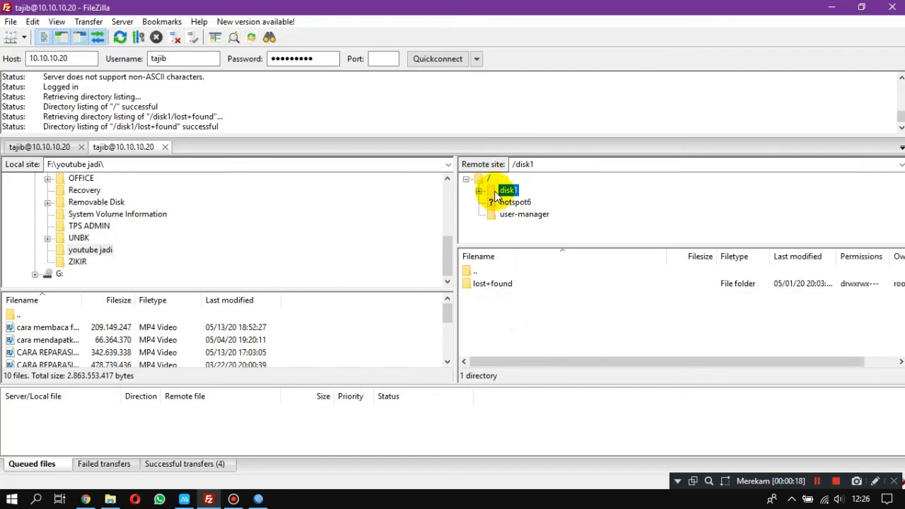
pyautogui.doubleClick(480, 272)
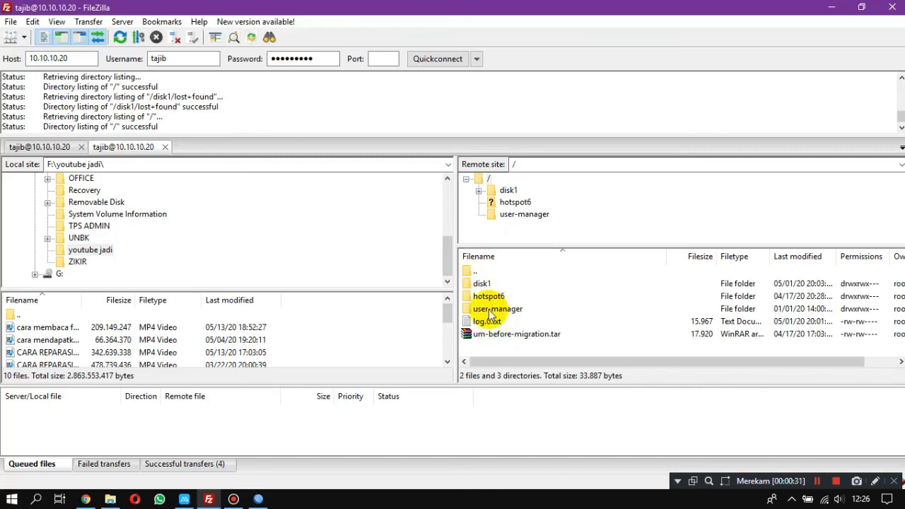
pyautogui.click(491, 311)
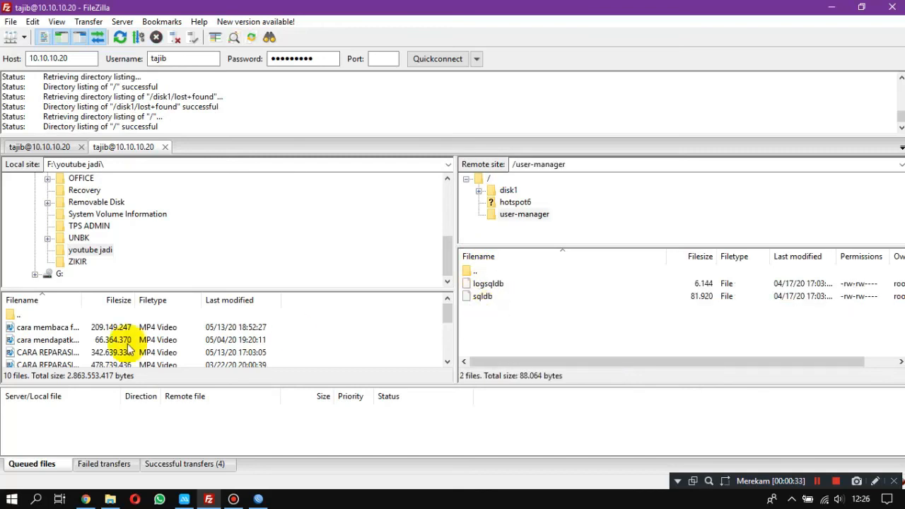
pyautogui.click(47, 329)
pyautogui.moveTo(47, 340); pyautogui.dragTo(305, 407)
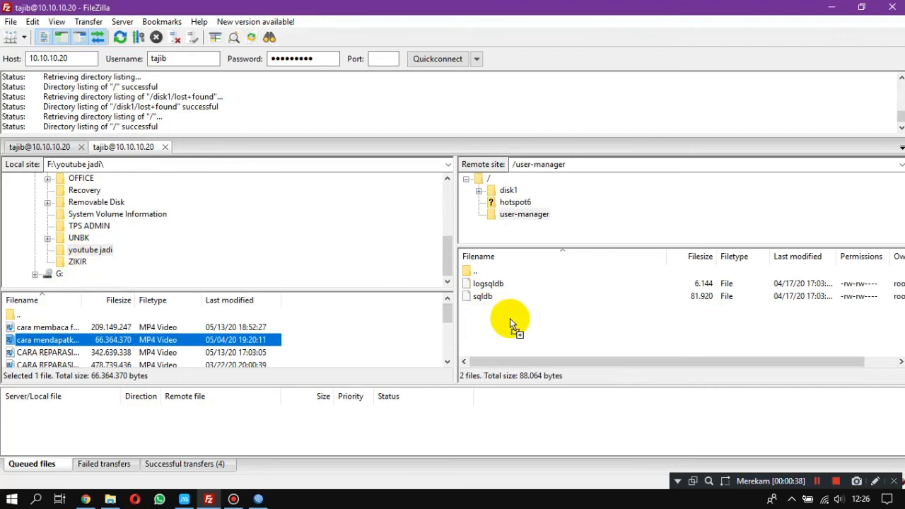
pyautogui.moveTo(510, 319); pyautogui.dragTo(511, 321)
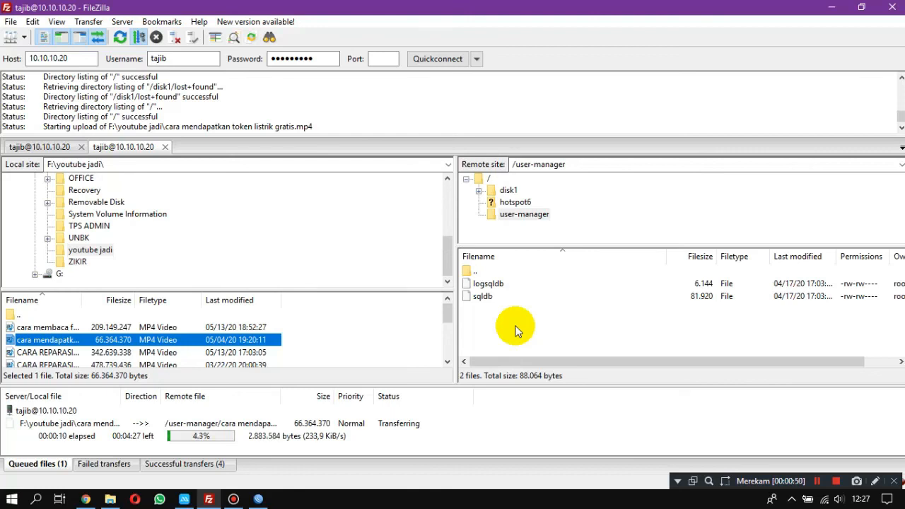
# Stop the running video upload to /user-manager and remove all transfers from the queue.
pyautogui.click(78, 423)
pyautogui.rightClick(78, 422)
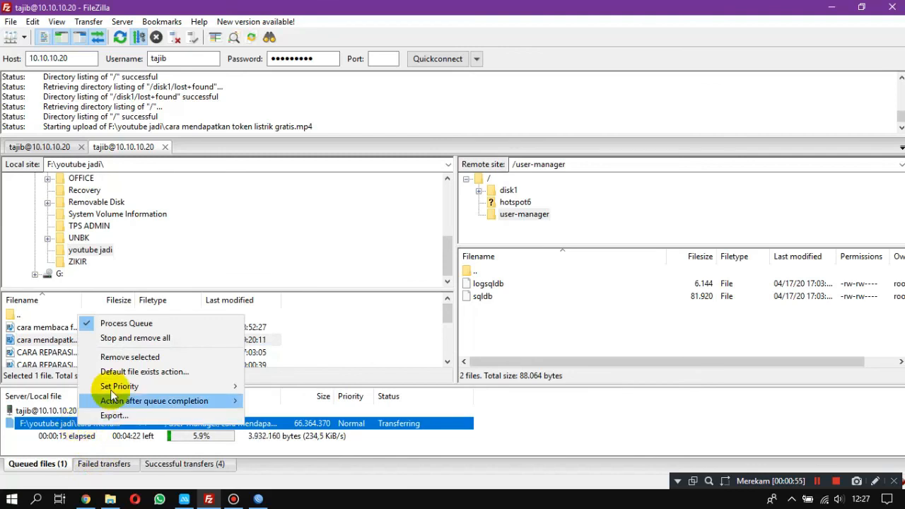
pyautogui.click(119, 338)
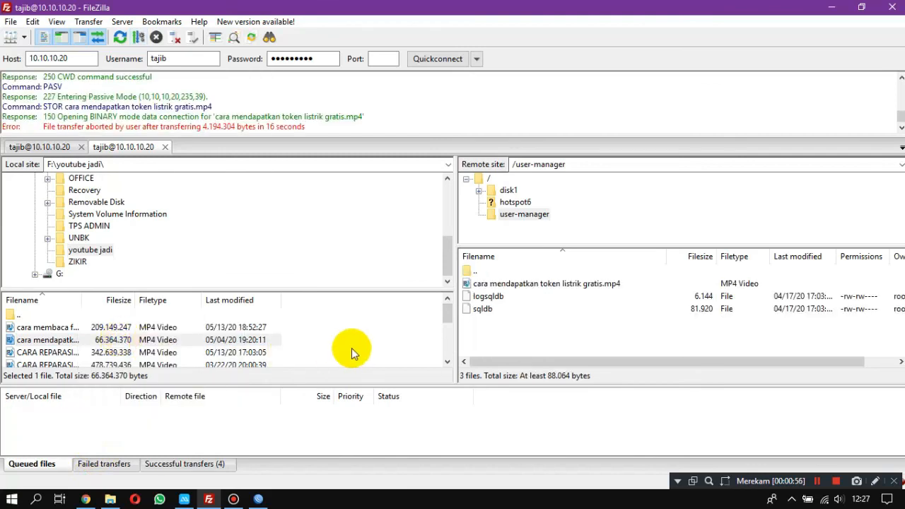
# Upload "cara mendapatkan token listrik gratis.mp4" to the router's root directory.
pyautogui.click(493, 179)
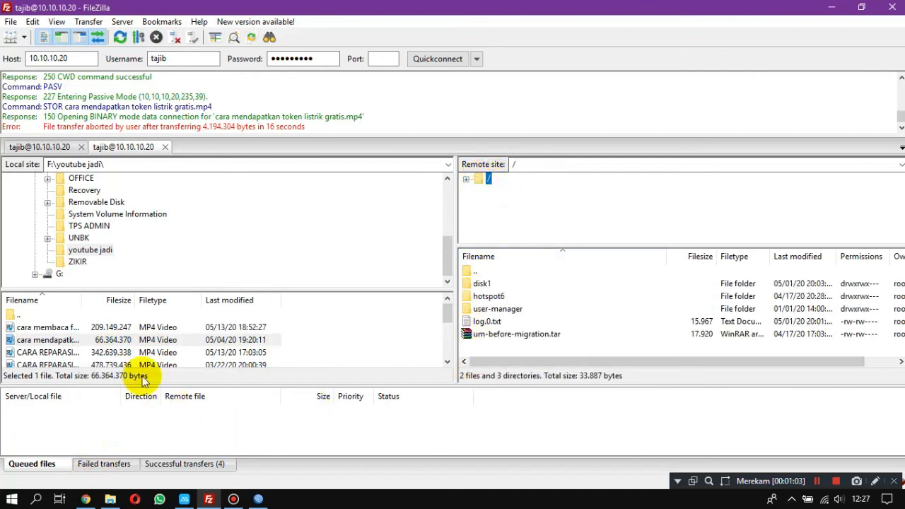
pyautogui.click(98, 340)
pyautogui.moveTo(97, 345); pyautogui.dragTo(506, 356)
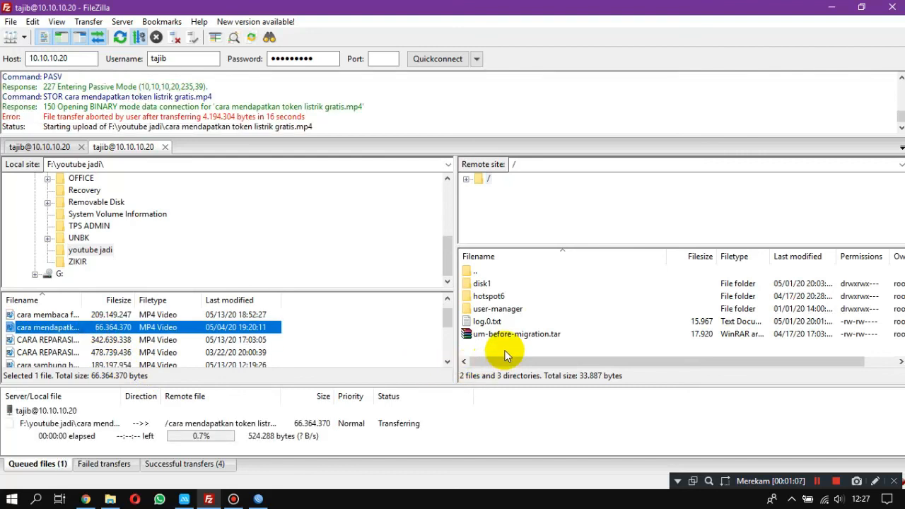